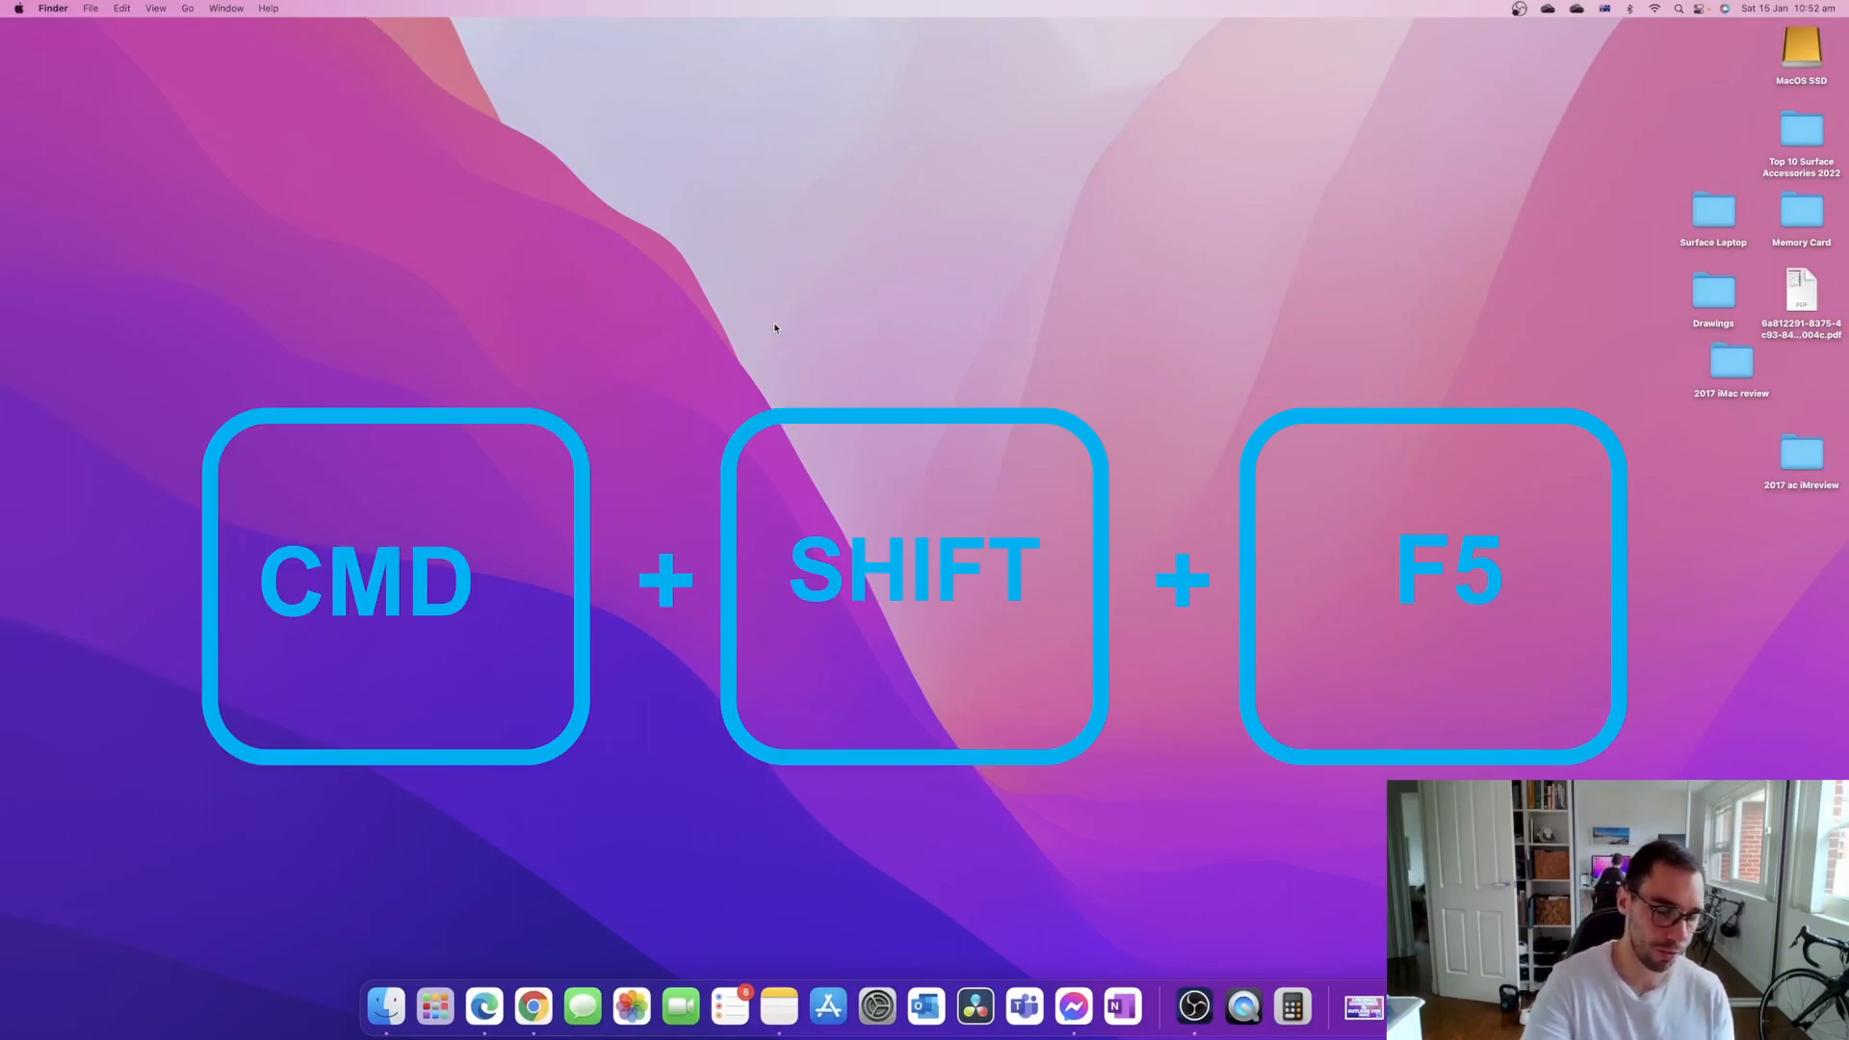
# Step: Bring up the Screenshot toolbar and choose Record Entire Screen with Show Mouse Clicks on
pyautogui.press('super+shift+5')
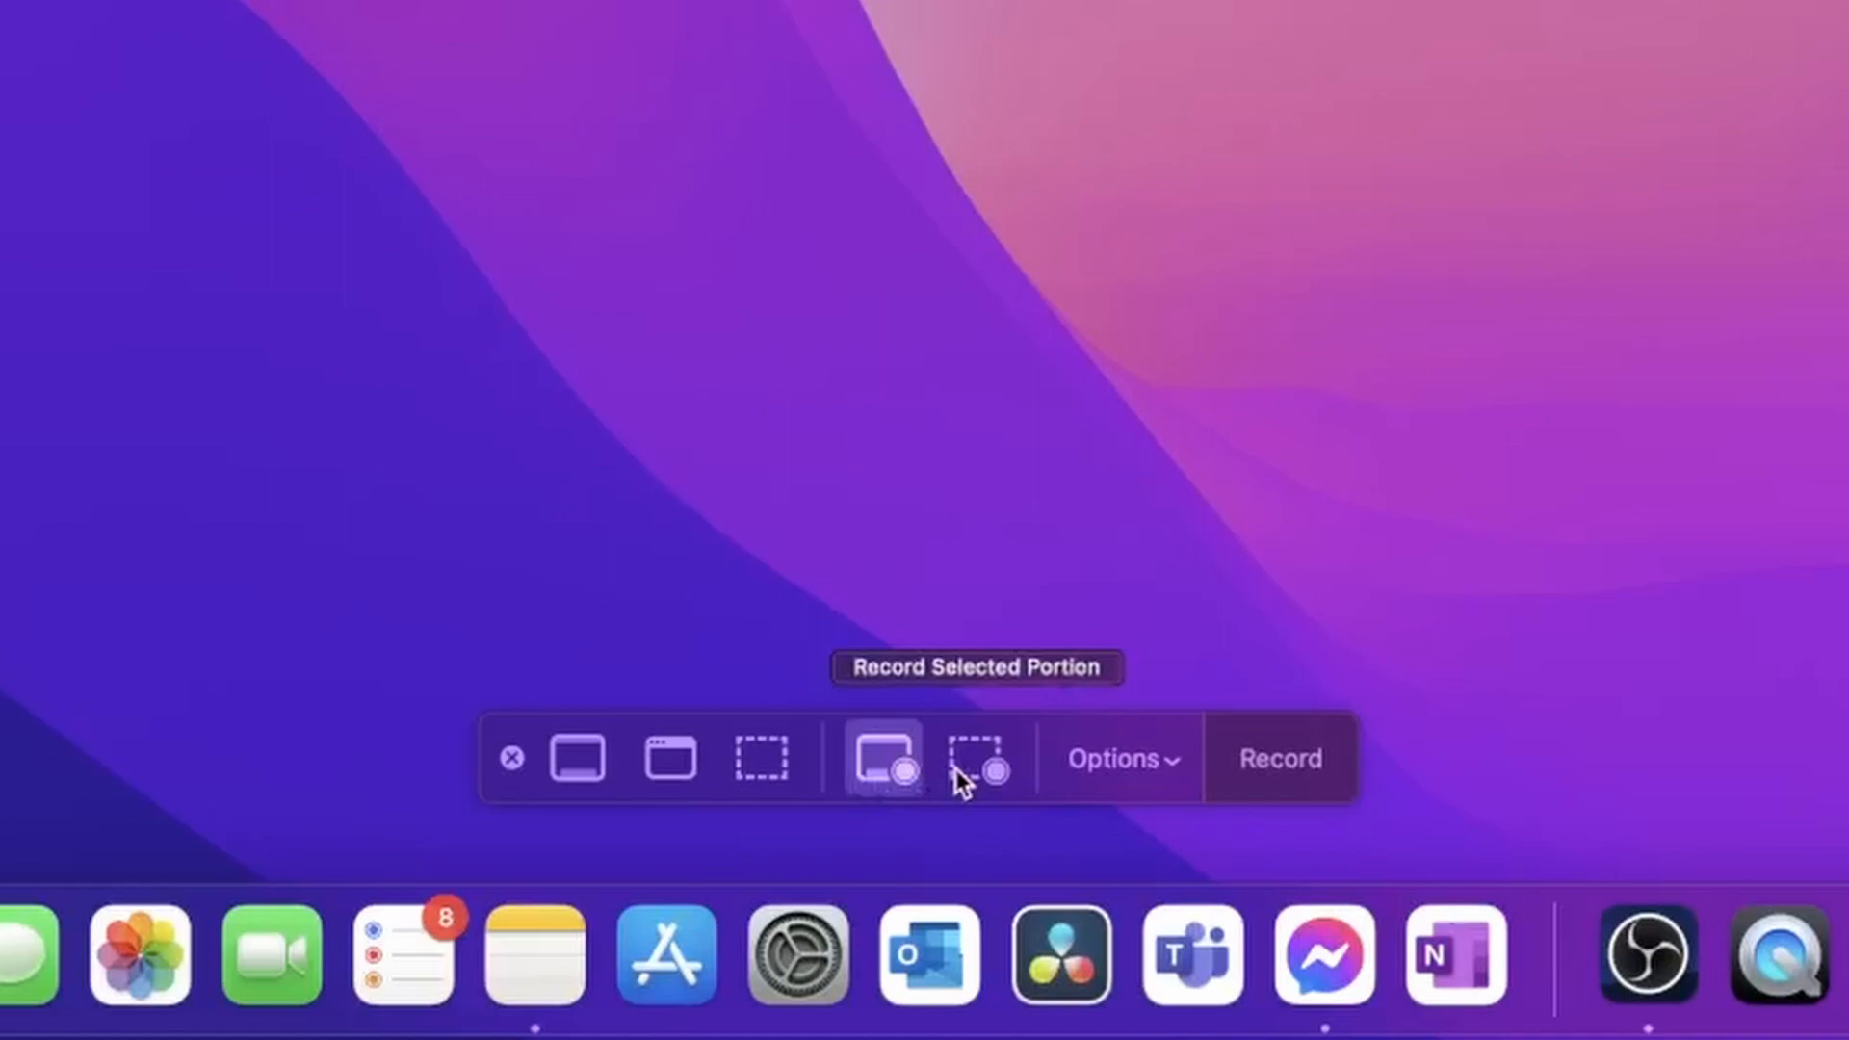
pyautogui.click(1111, 828)
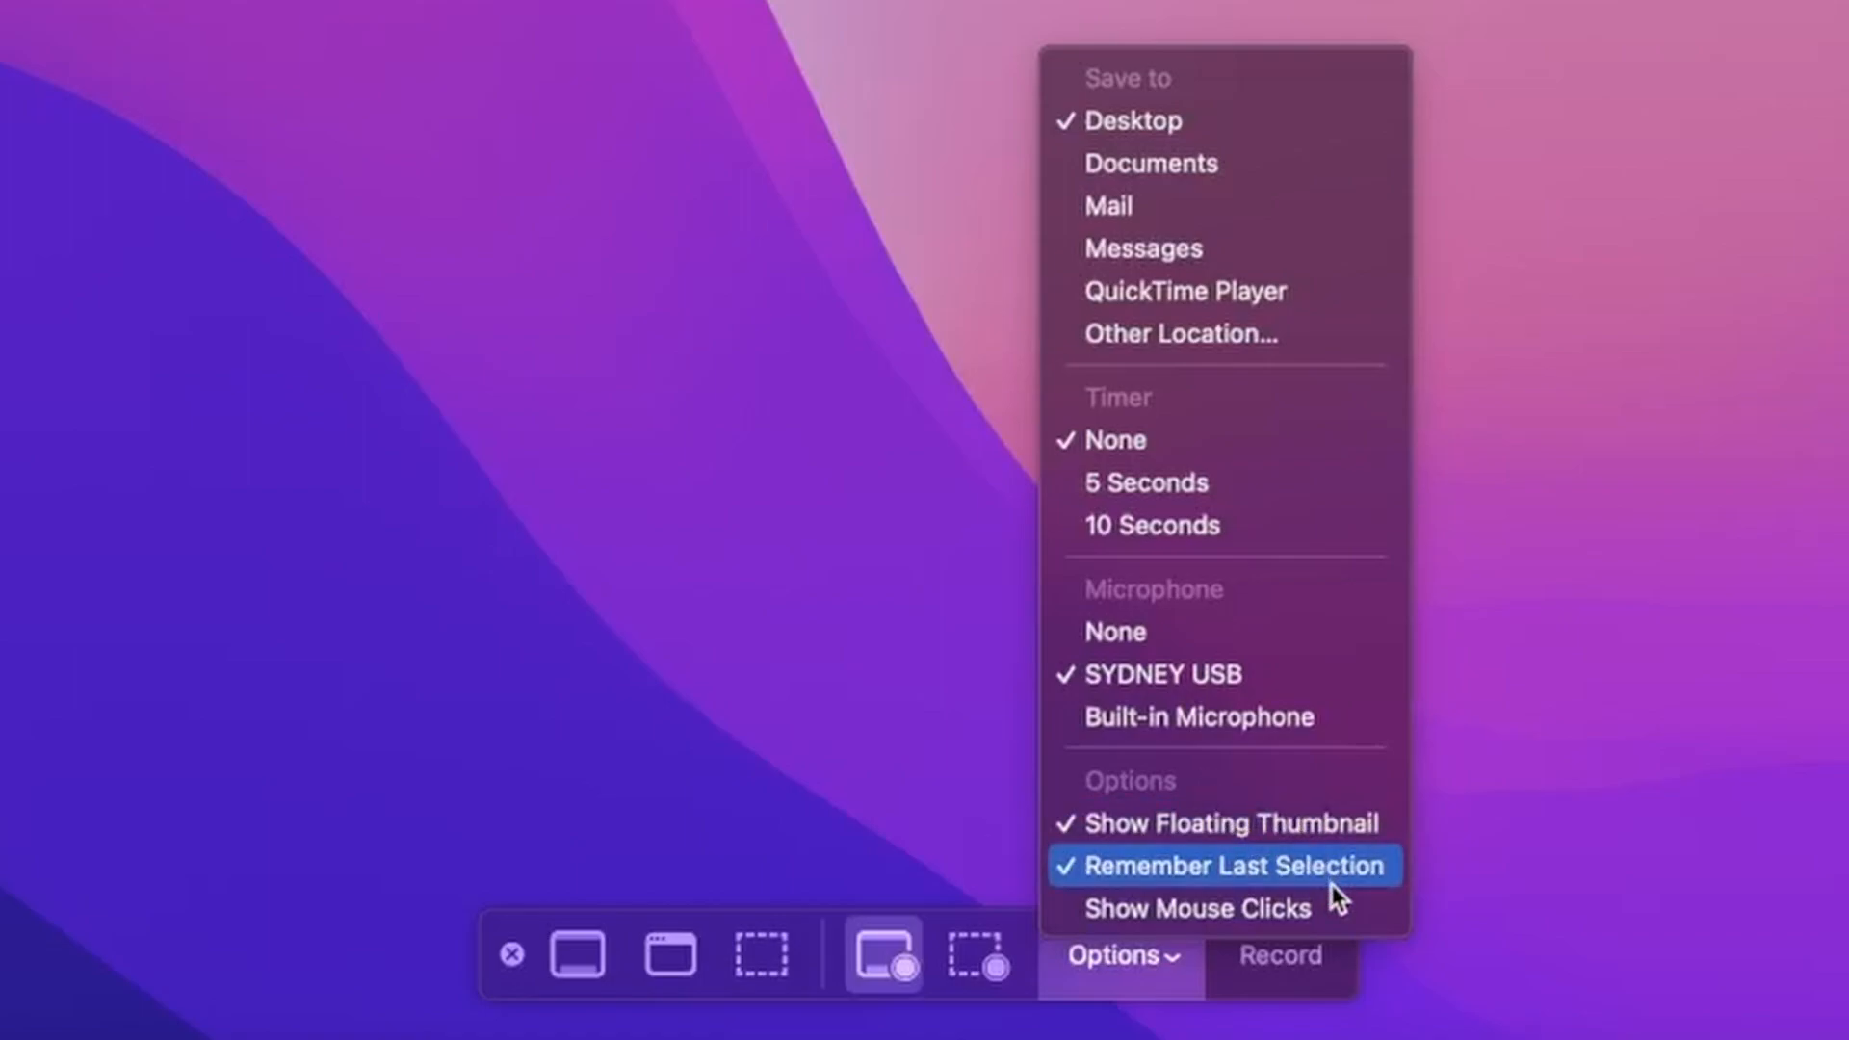
pyautogui.click(1260, 917)
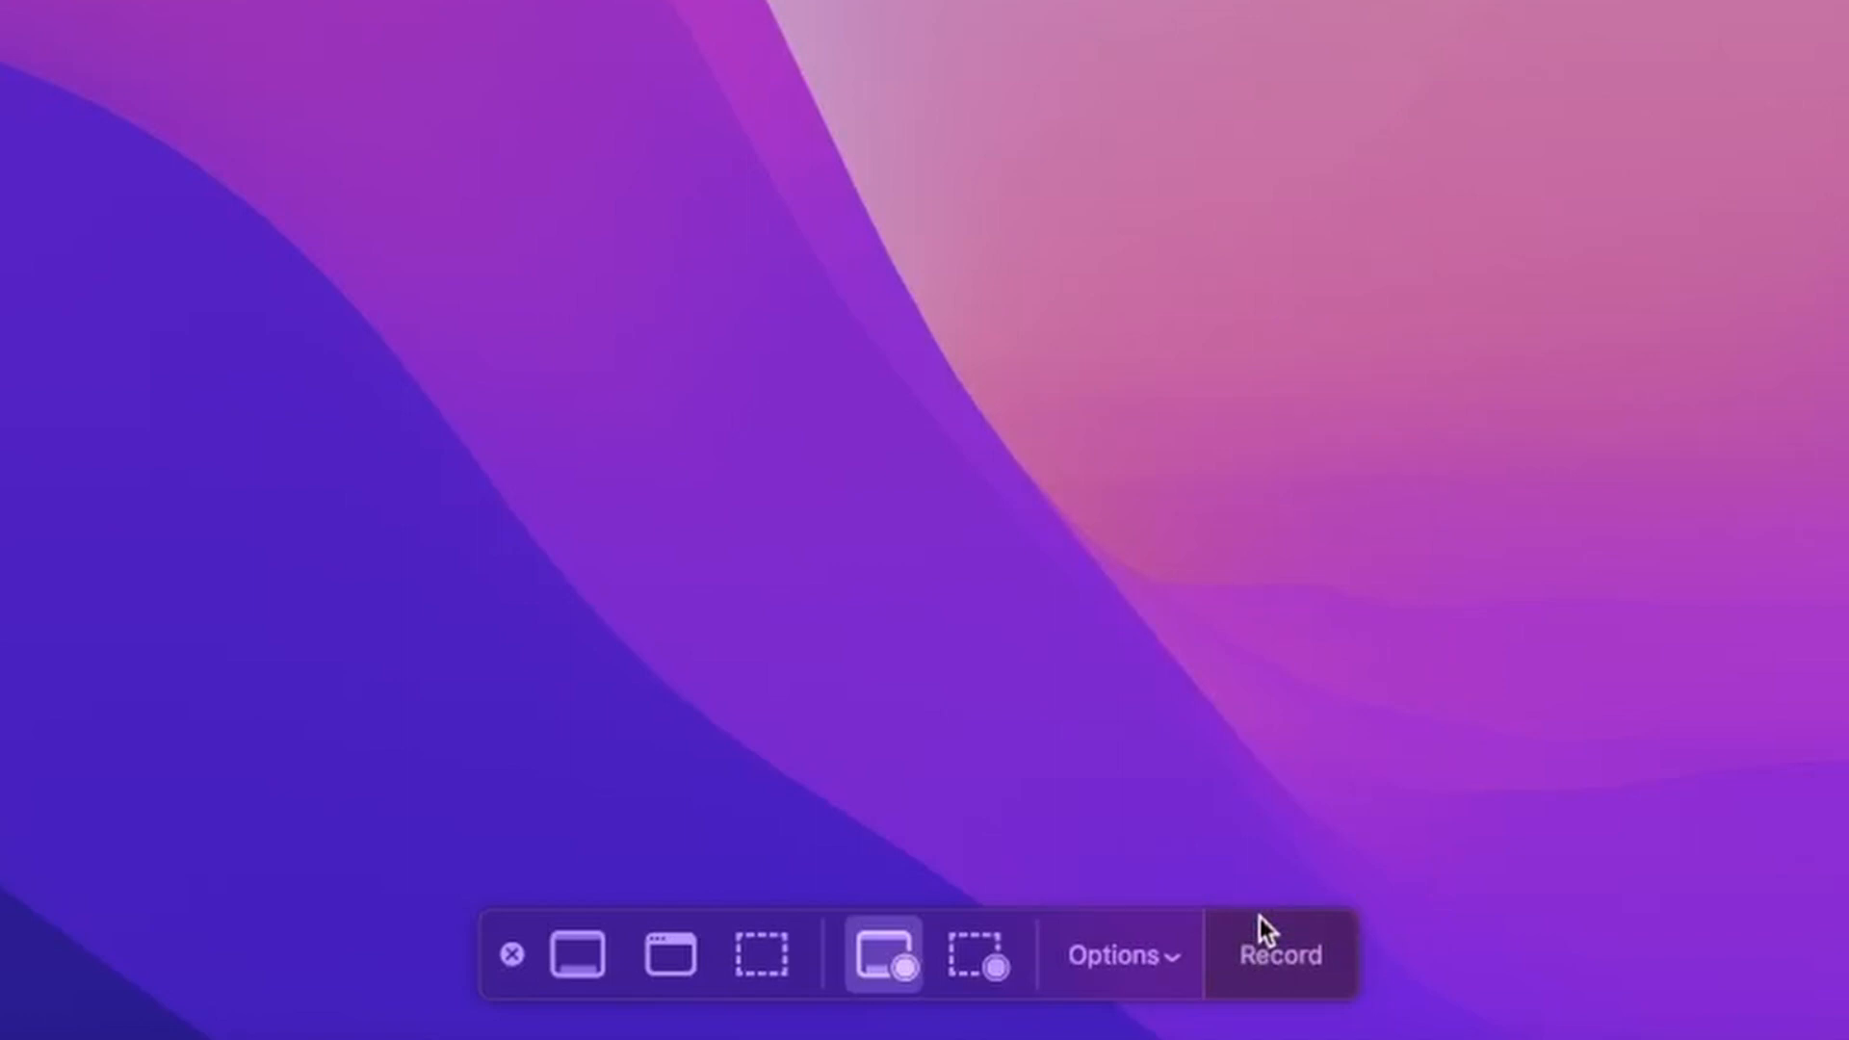
pyautogui.click(883, 962)
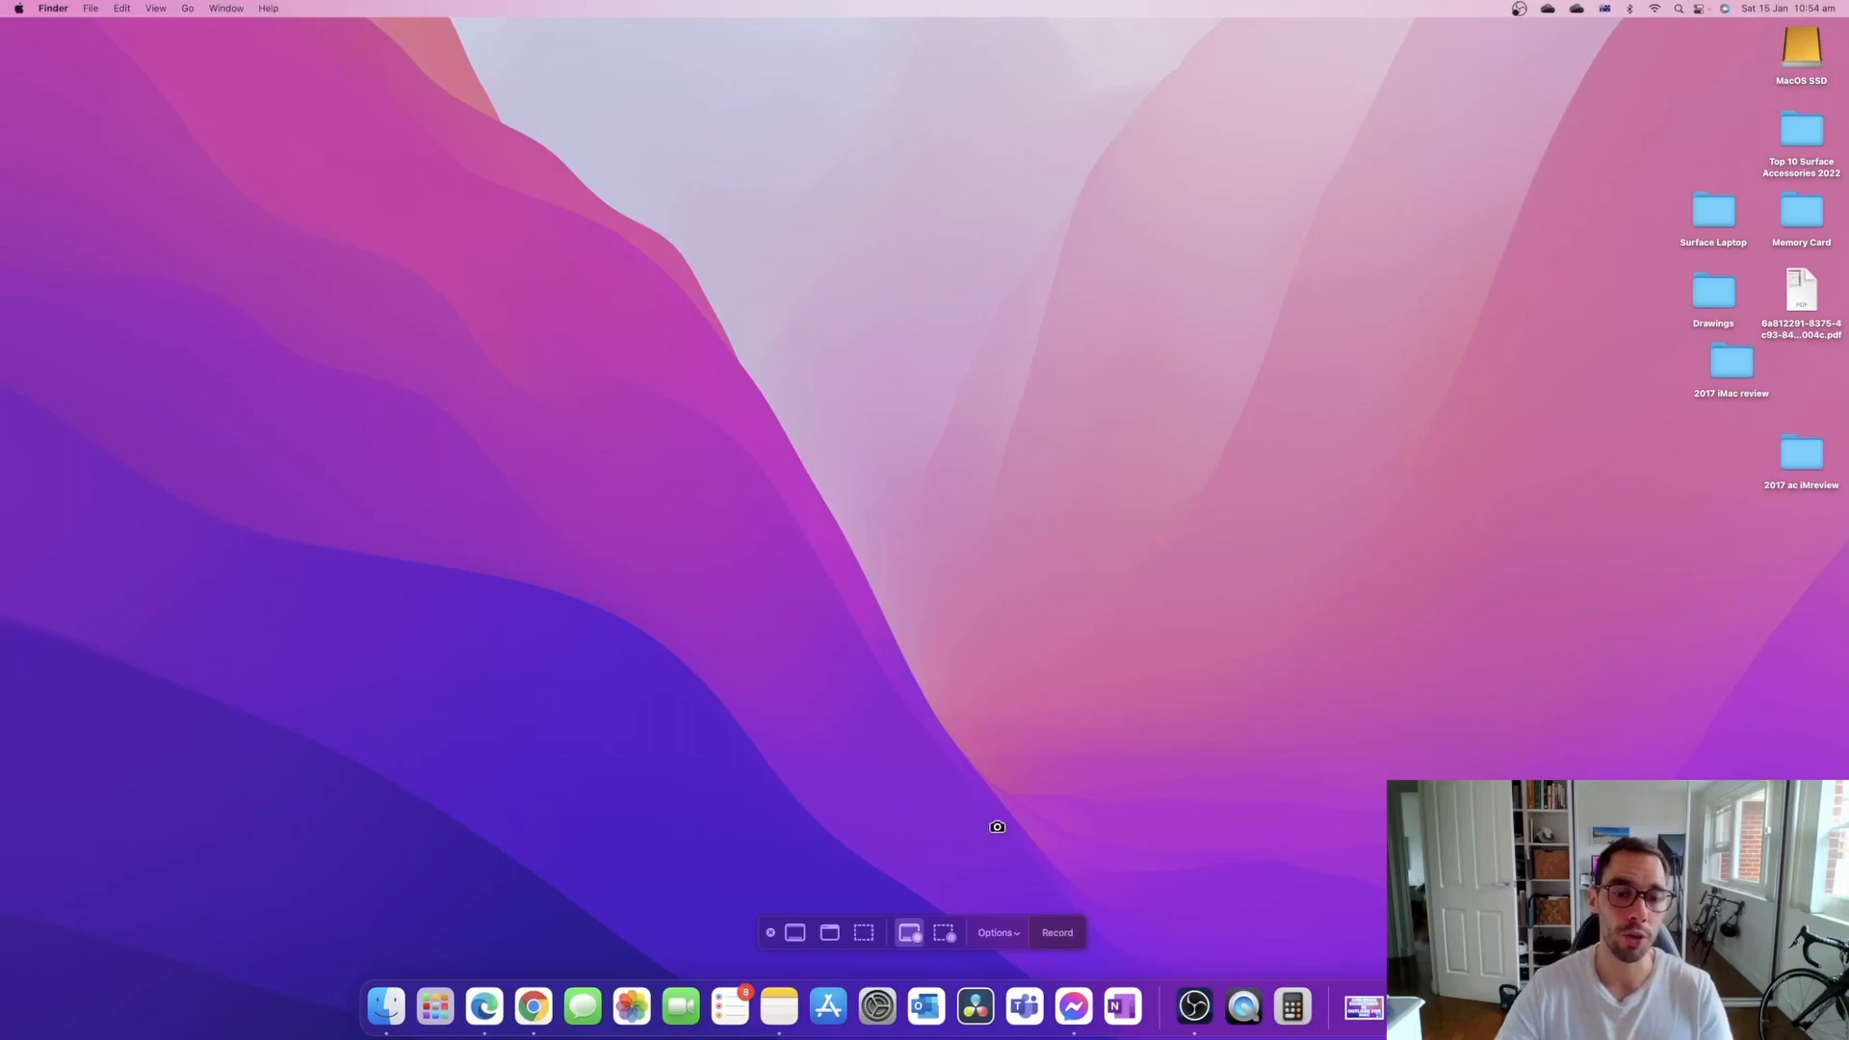
# Step: Dismiss the capture controls and launch QuickTime Player via Spotlight search
pyautogui.click(771, 935)
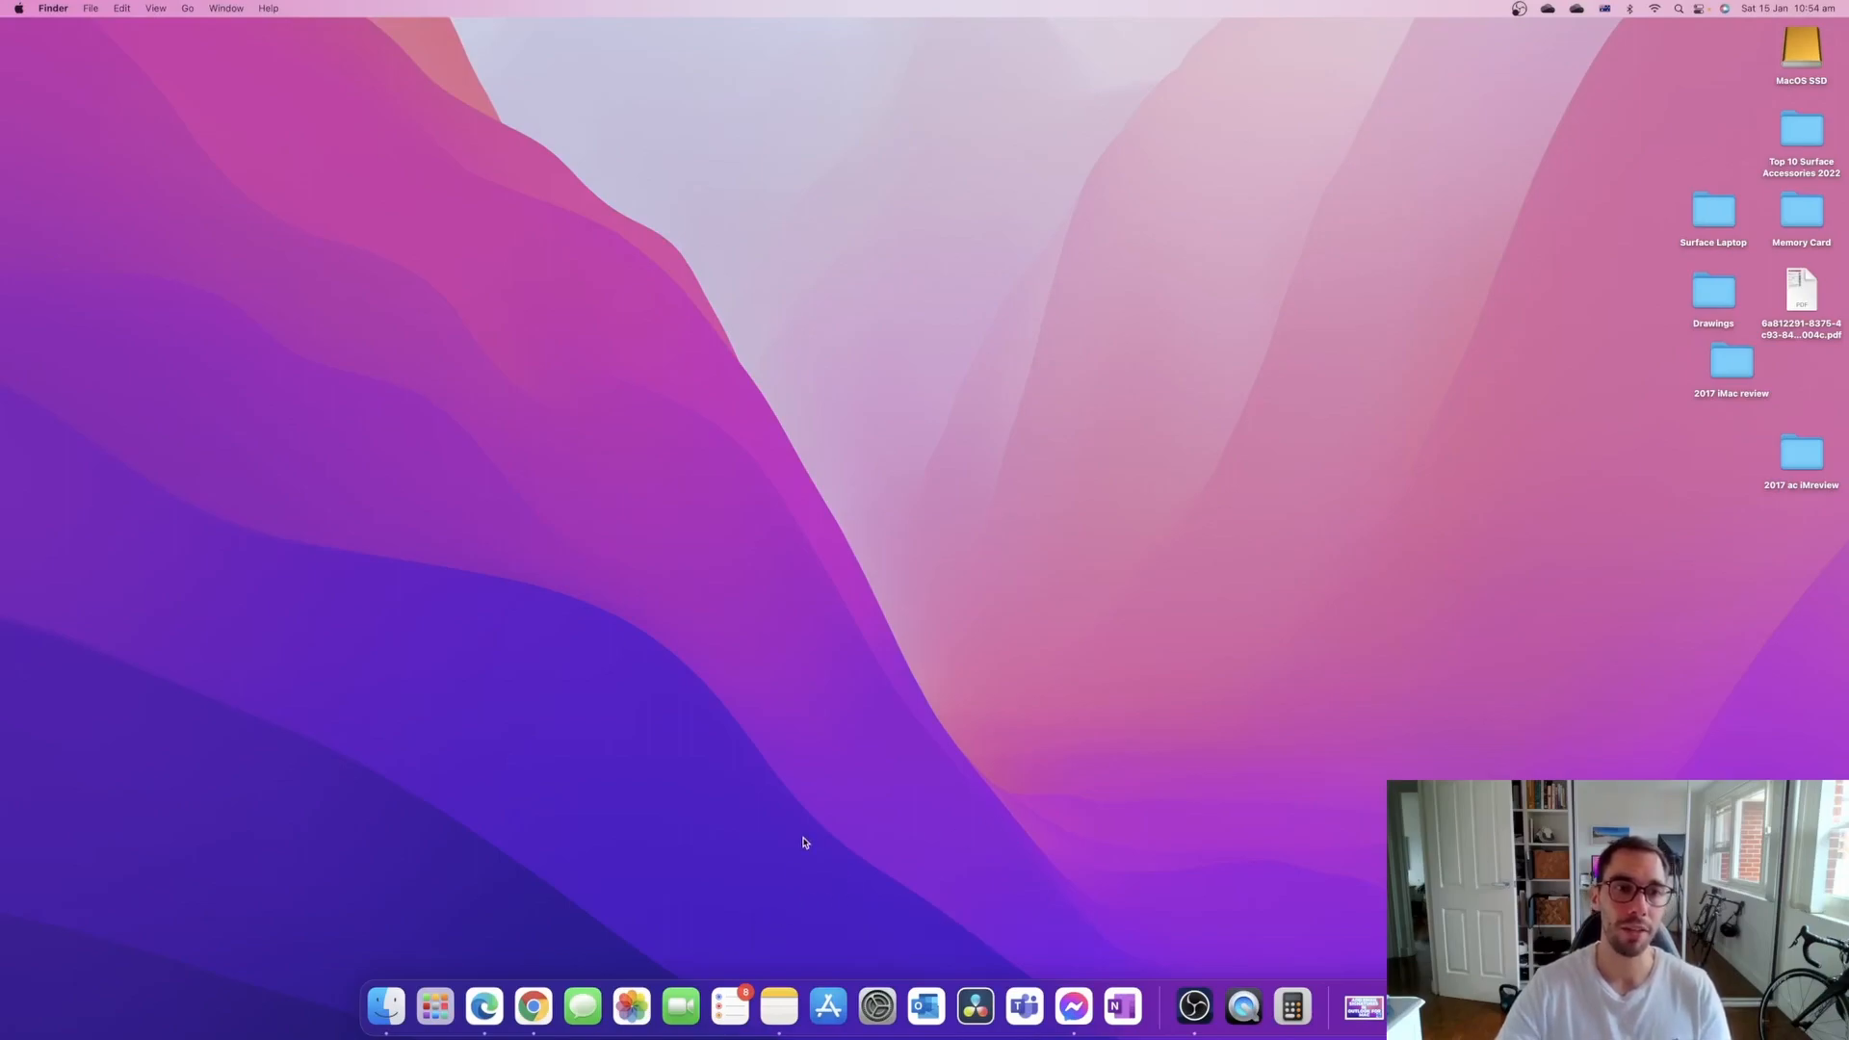
pyautogui.press('super+space')
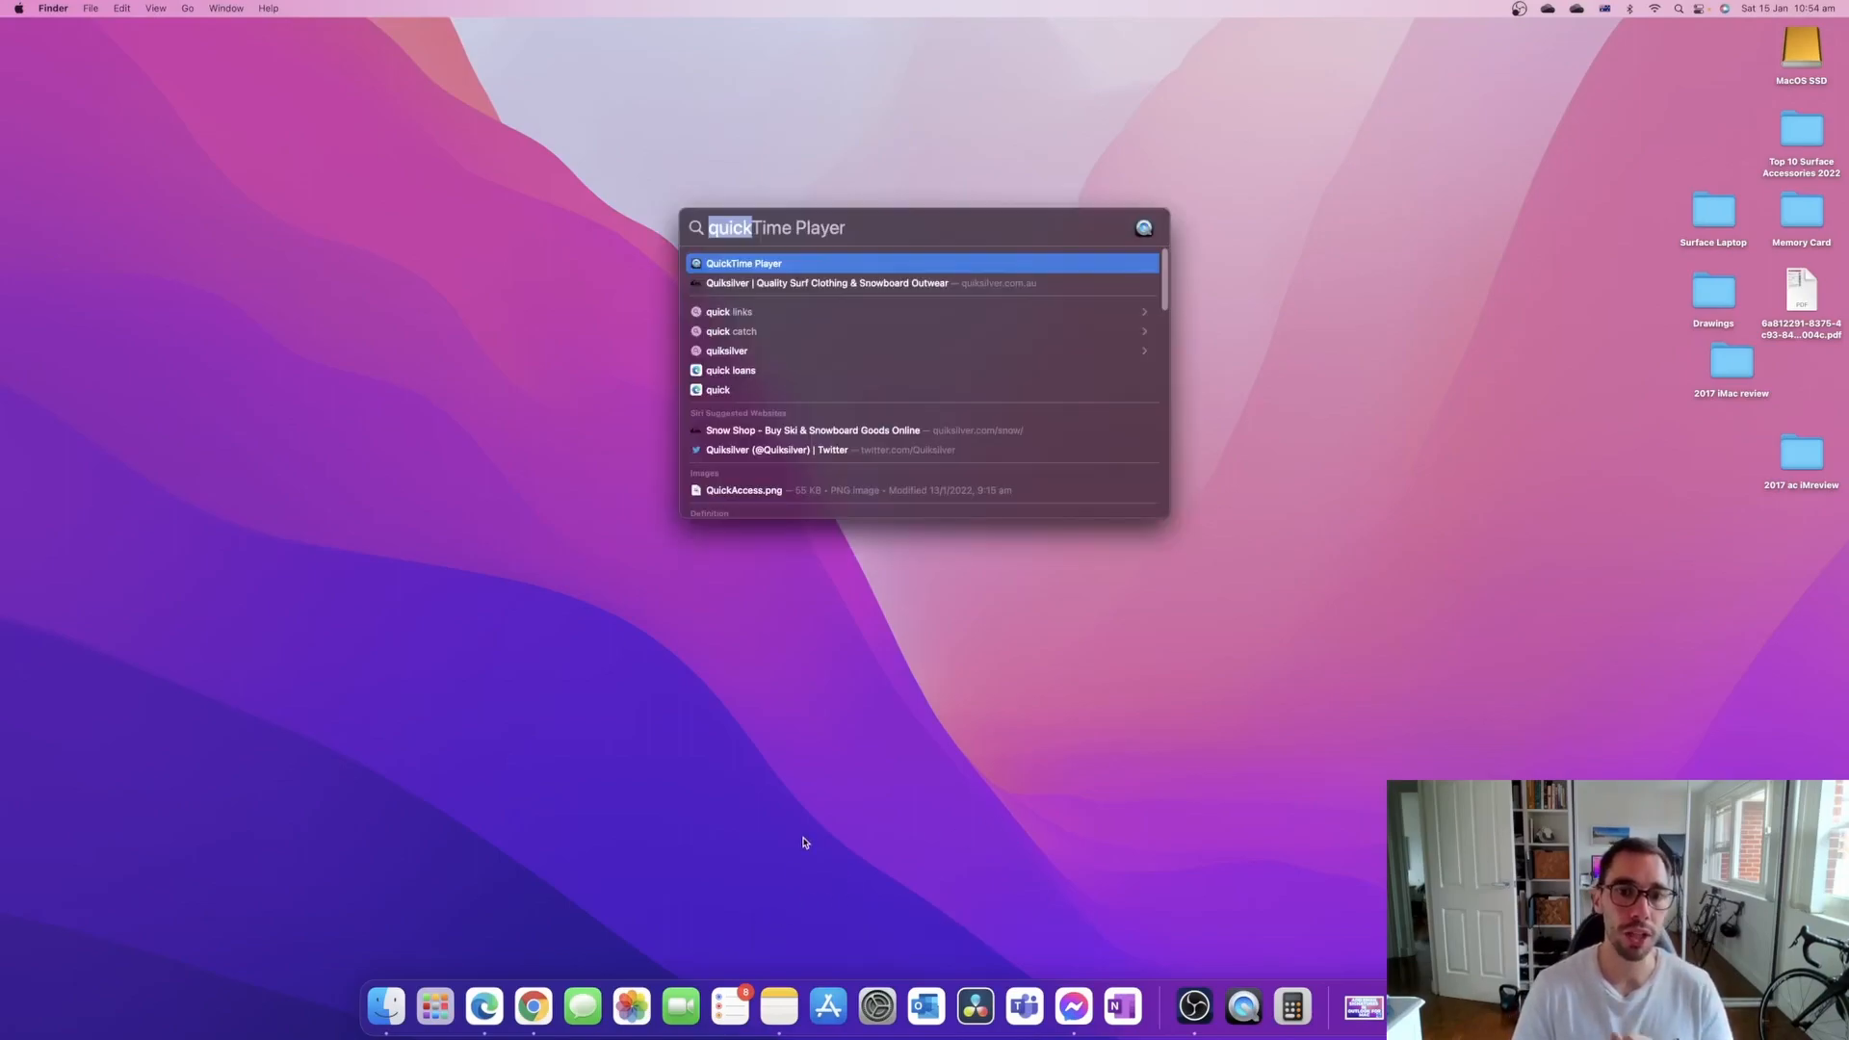
pyautogui.press('BackSpace')
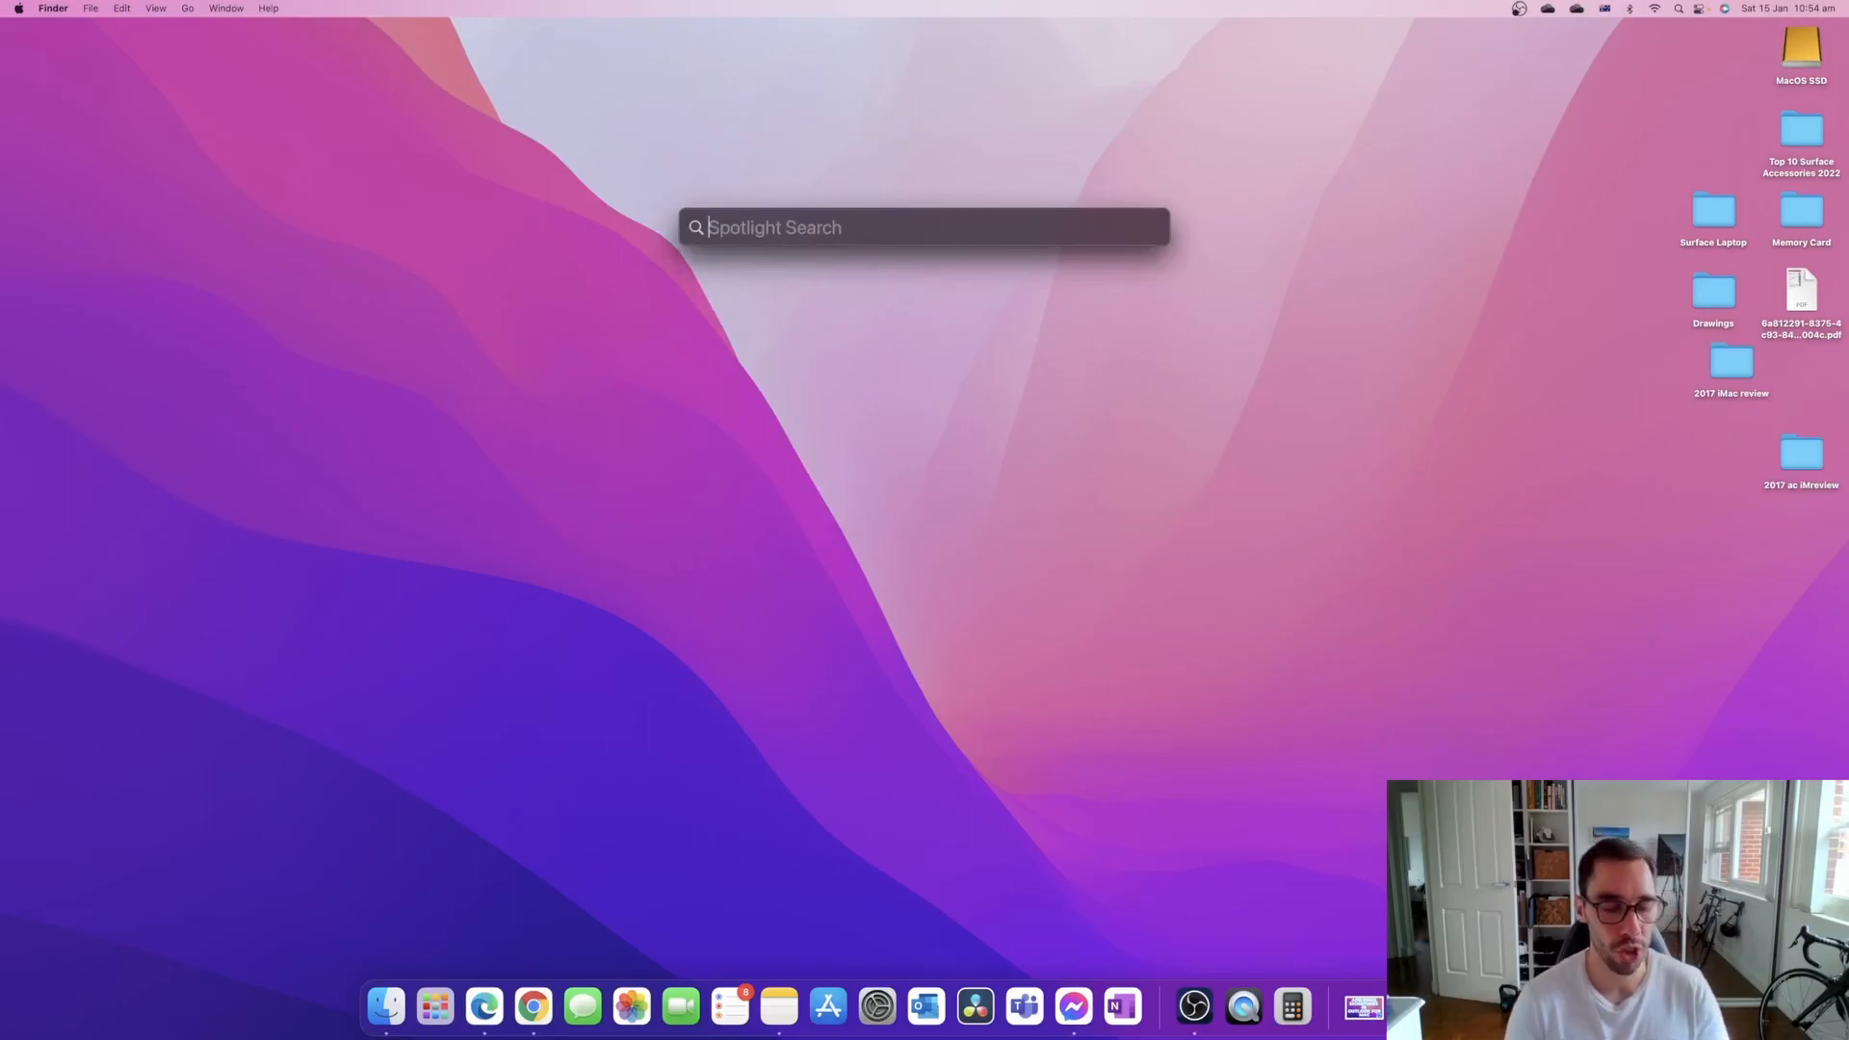
pyautogui.write('qucik')
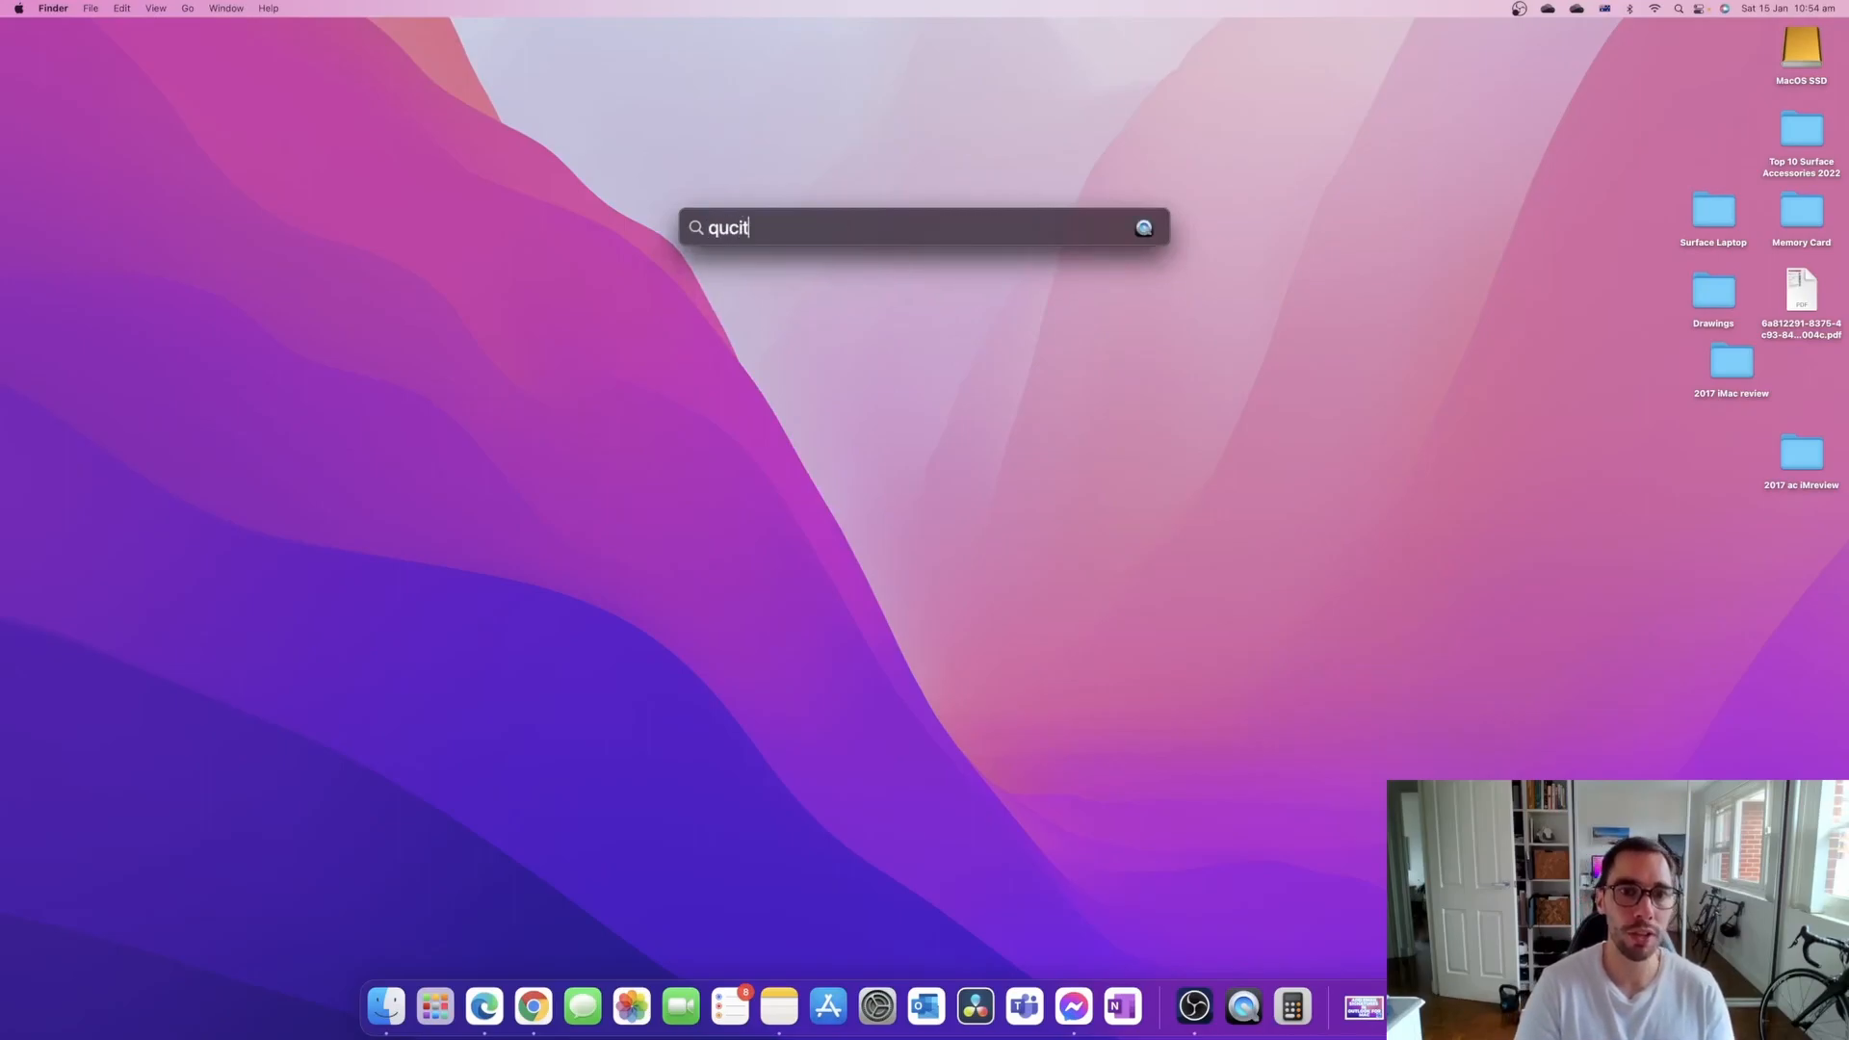
pyautogui.press('BackSpace')
pyautogui.press('BackSpace')
pyautogui.press('BackSpace')
pyautogui.write('icktime')
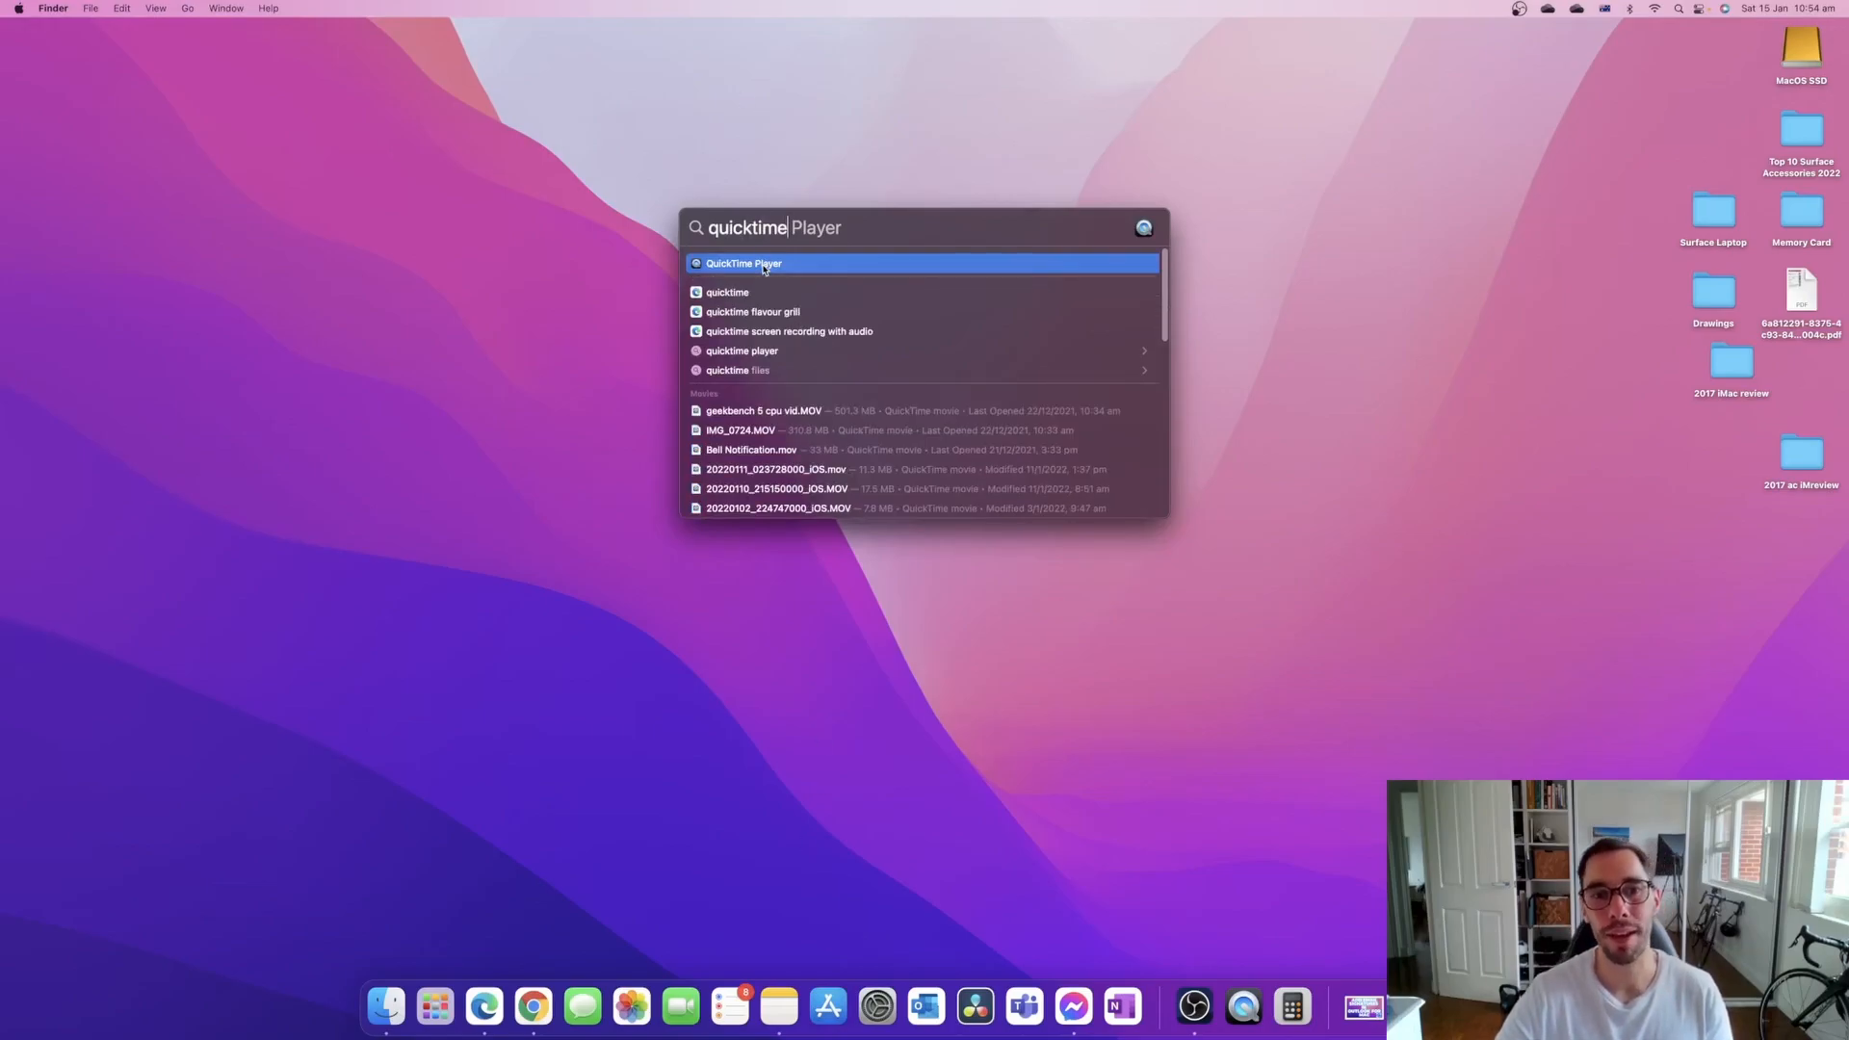
pyautogui.press('Return')
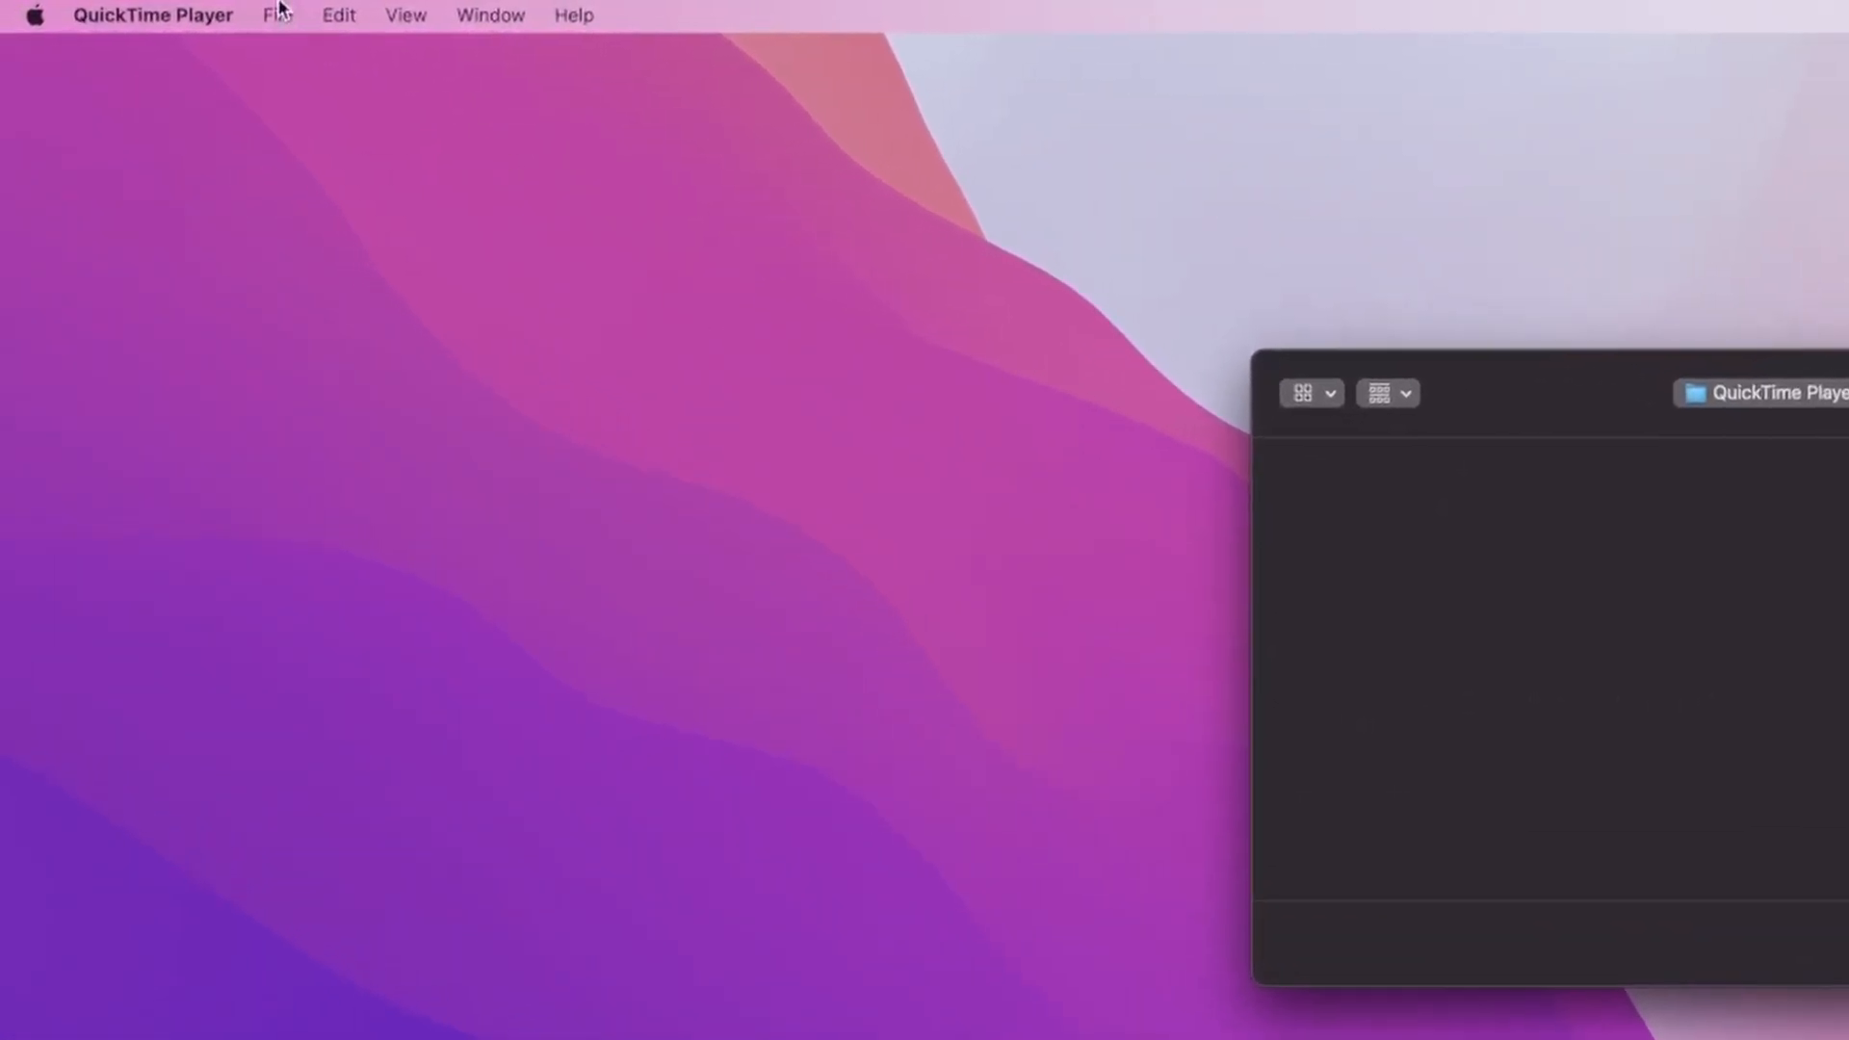
# Step: Start a New Screen Recording from QuickTime's File menu
pyautogui.click(334, 17)
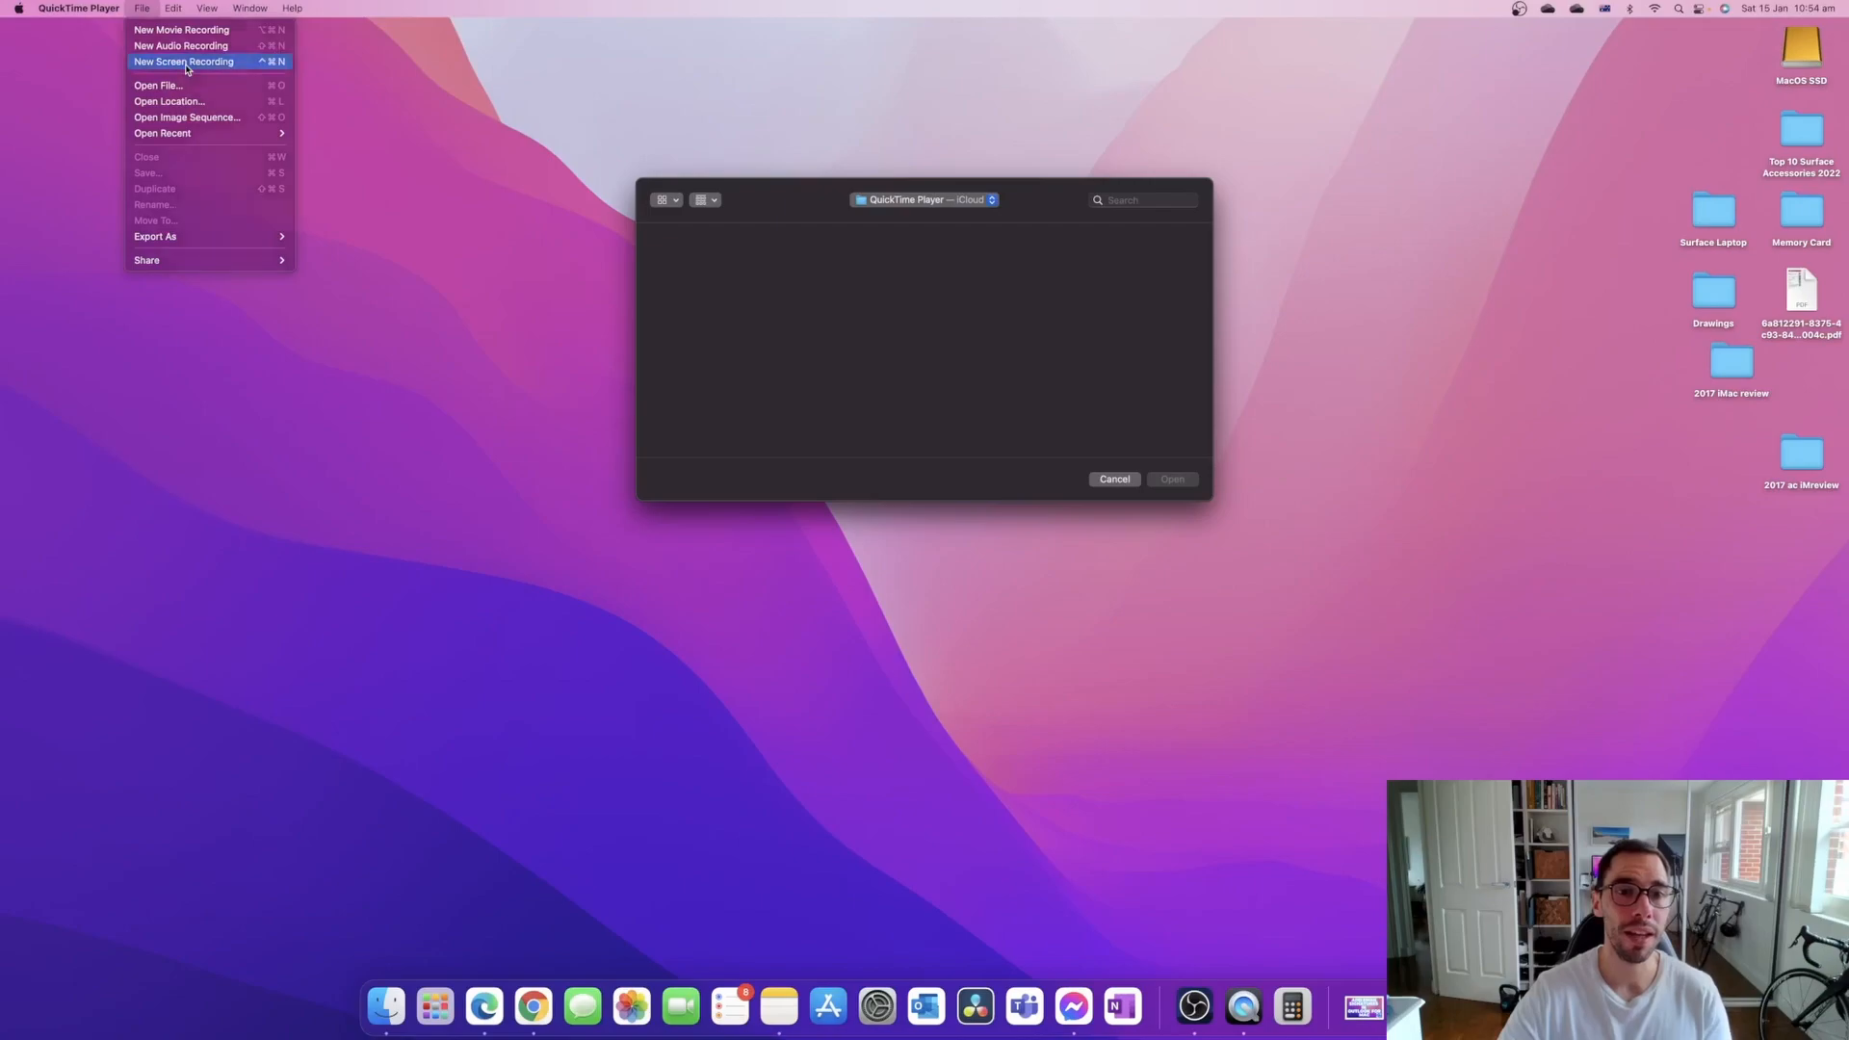
pyautogui.click(441, 147)
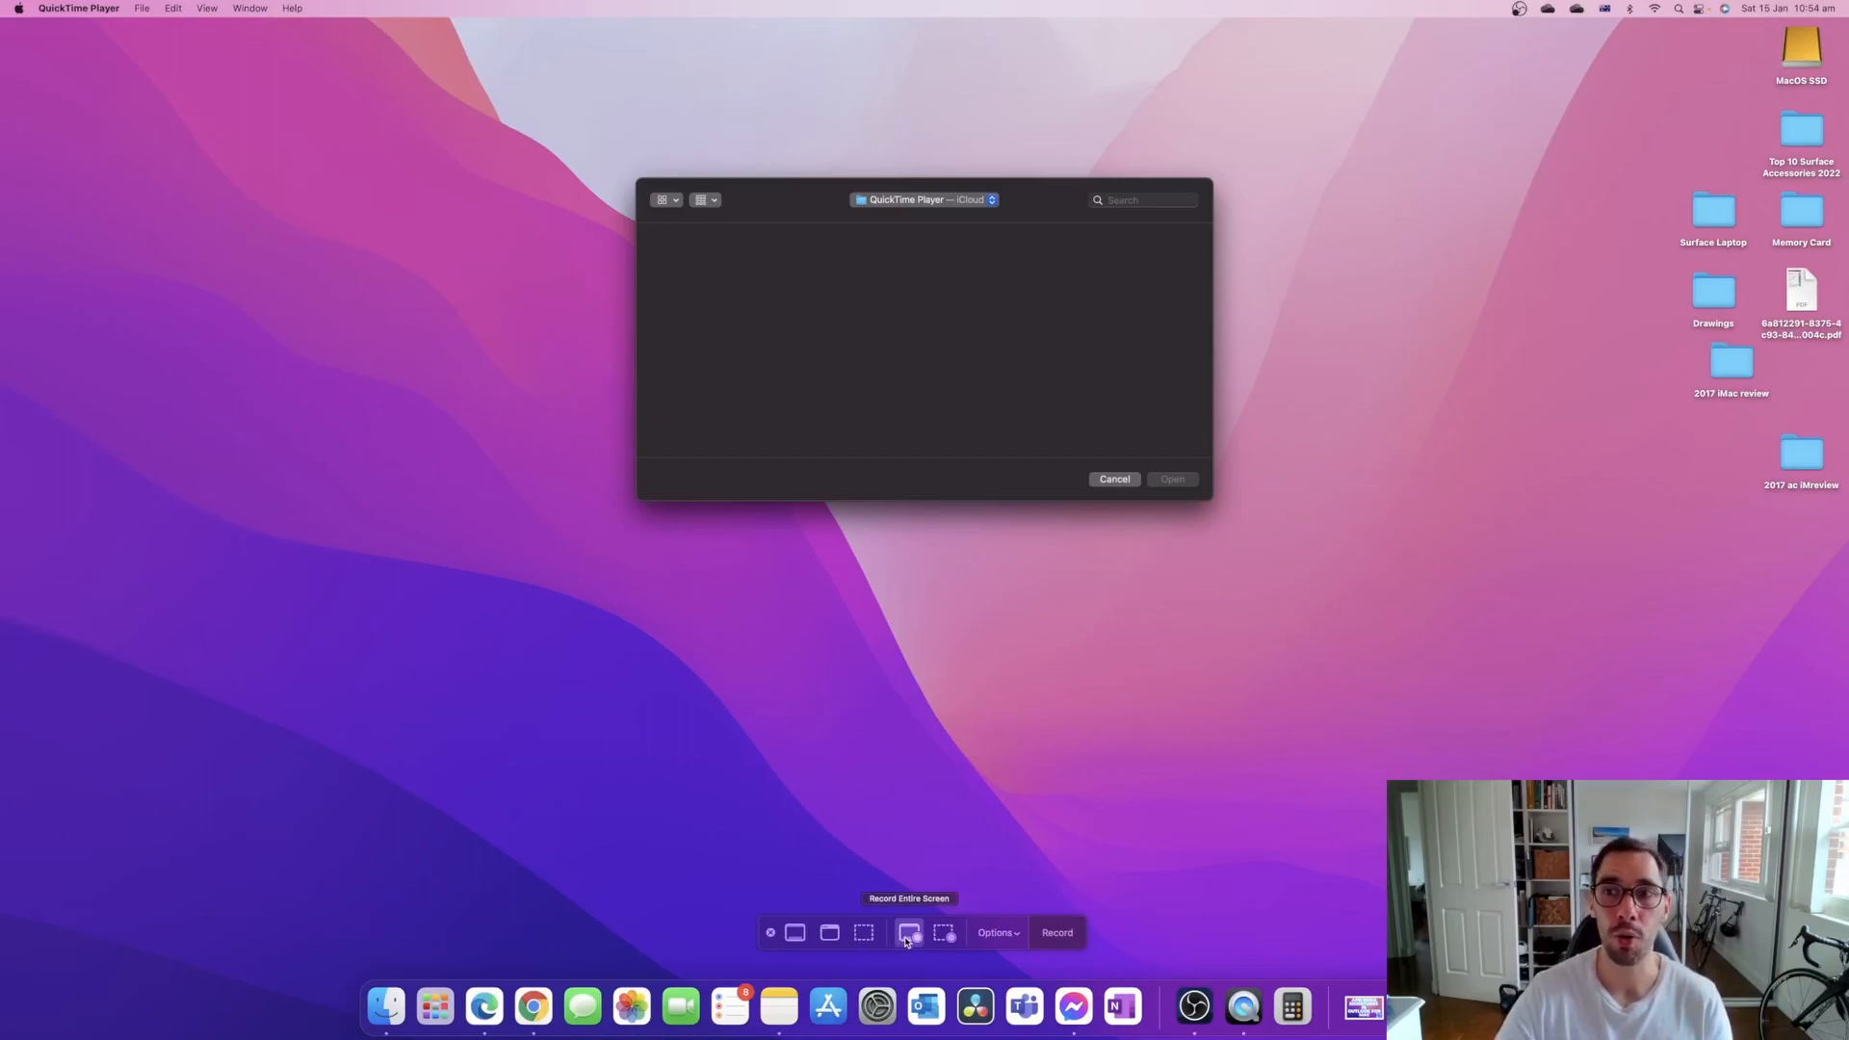
# Step: Check the capture options, then begin recording the whole screen
pyautogui.click(1019, 938)
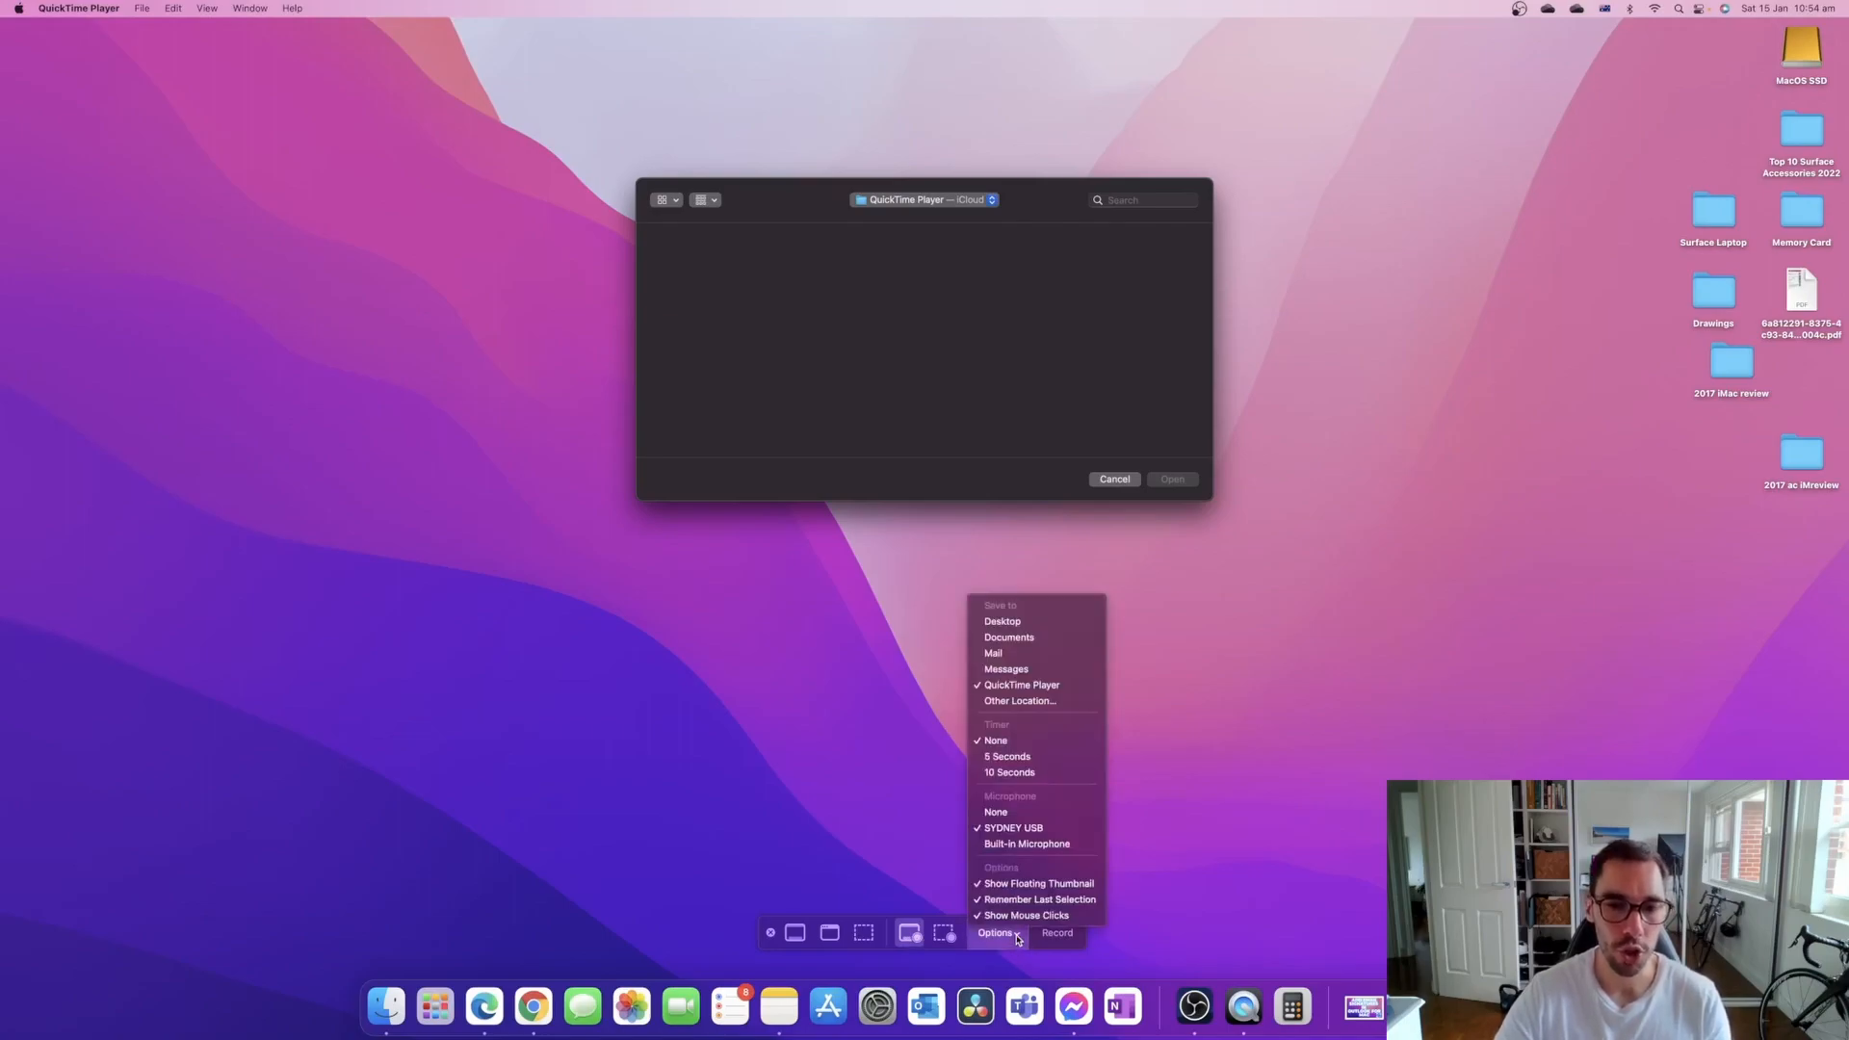
pyautogui.click(1018, 939)
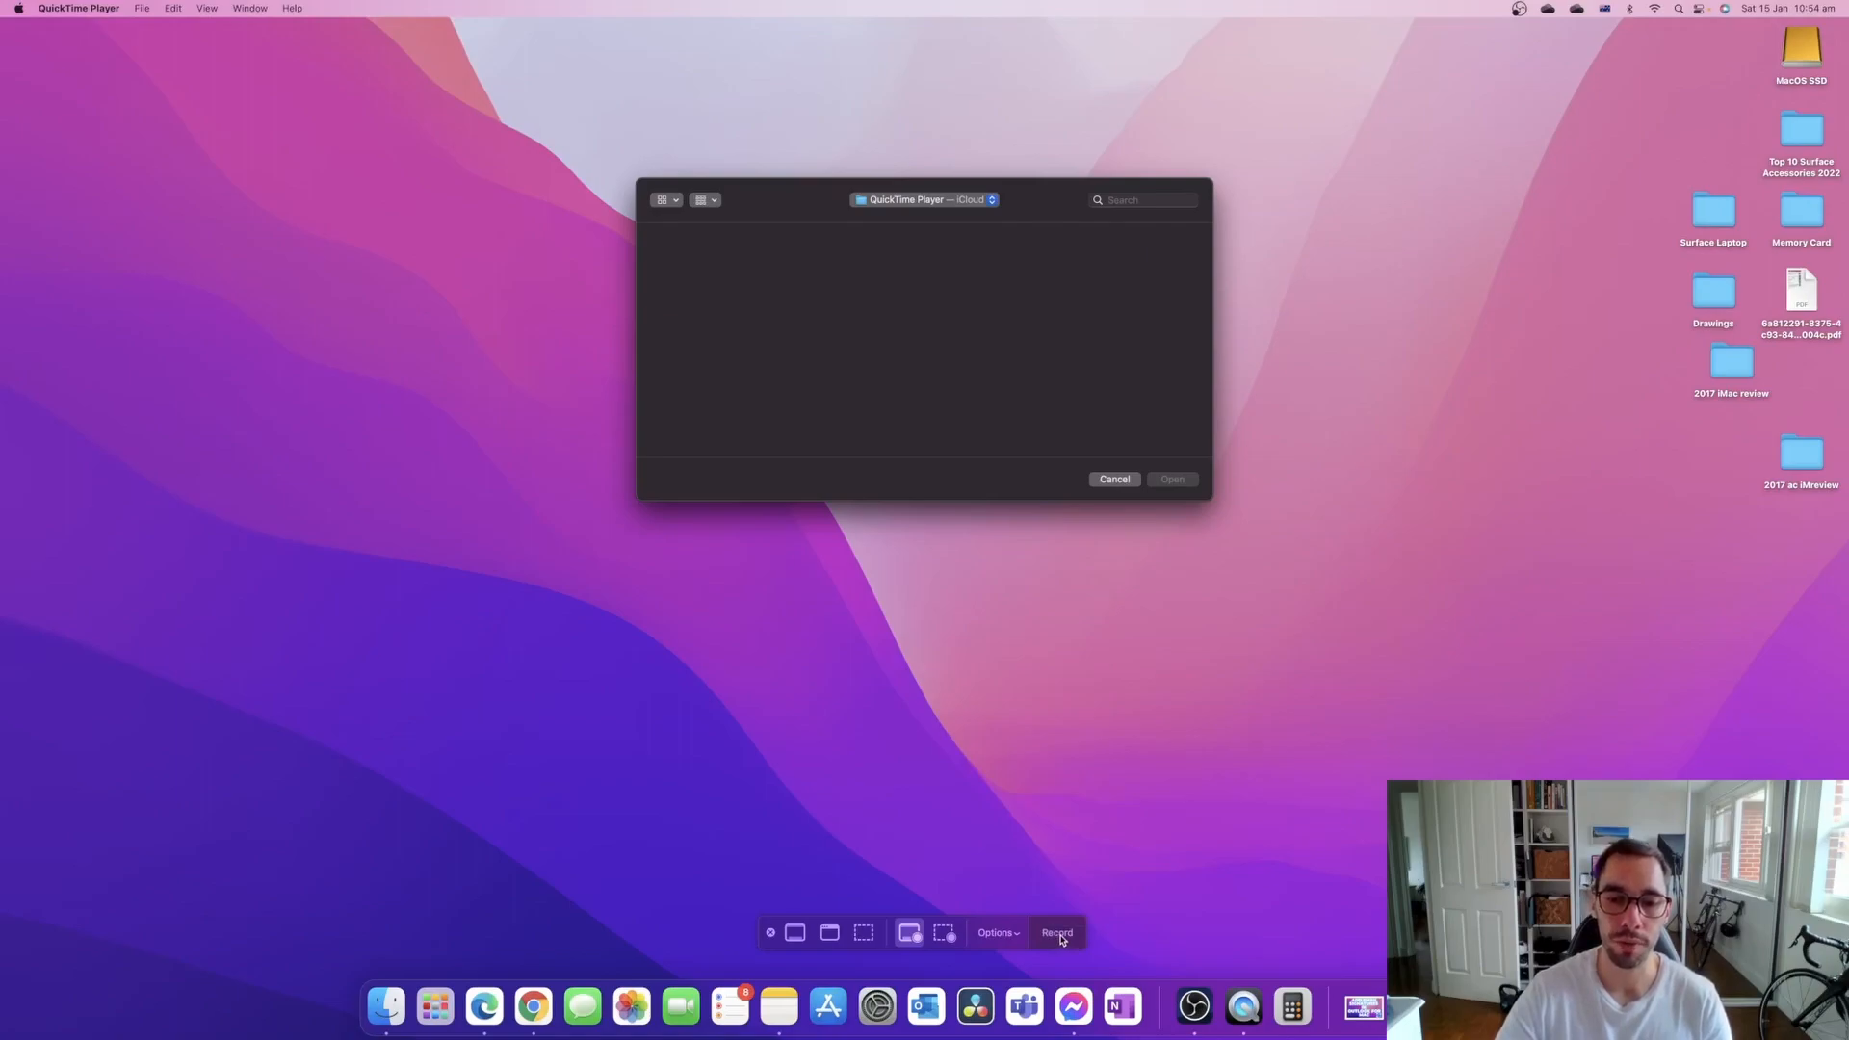
pyautogui.click(1058, 933)
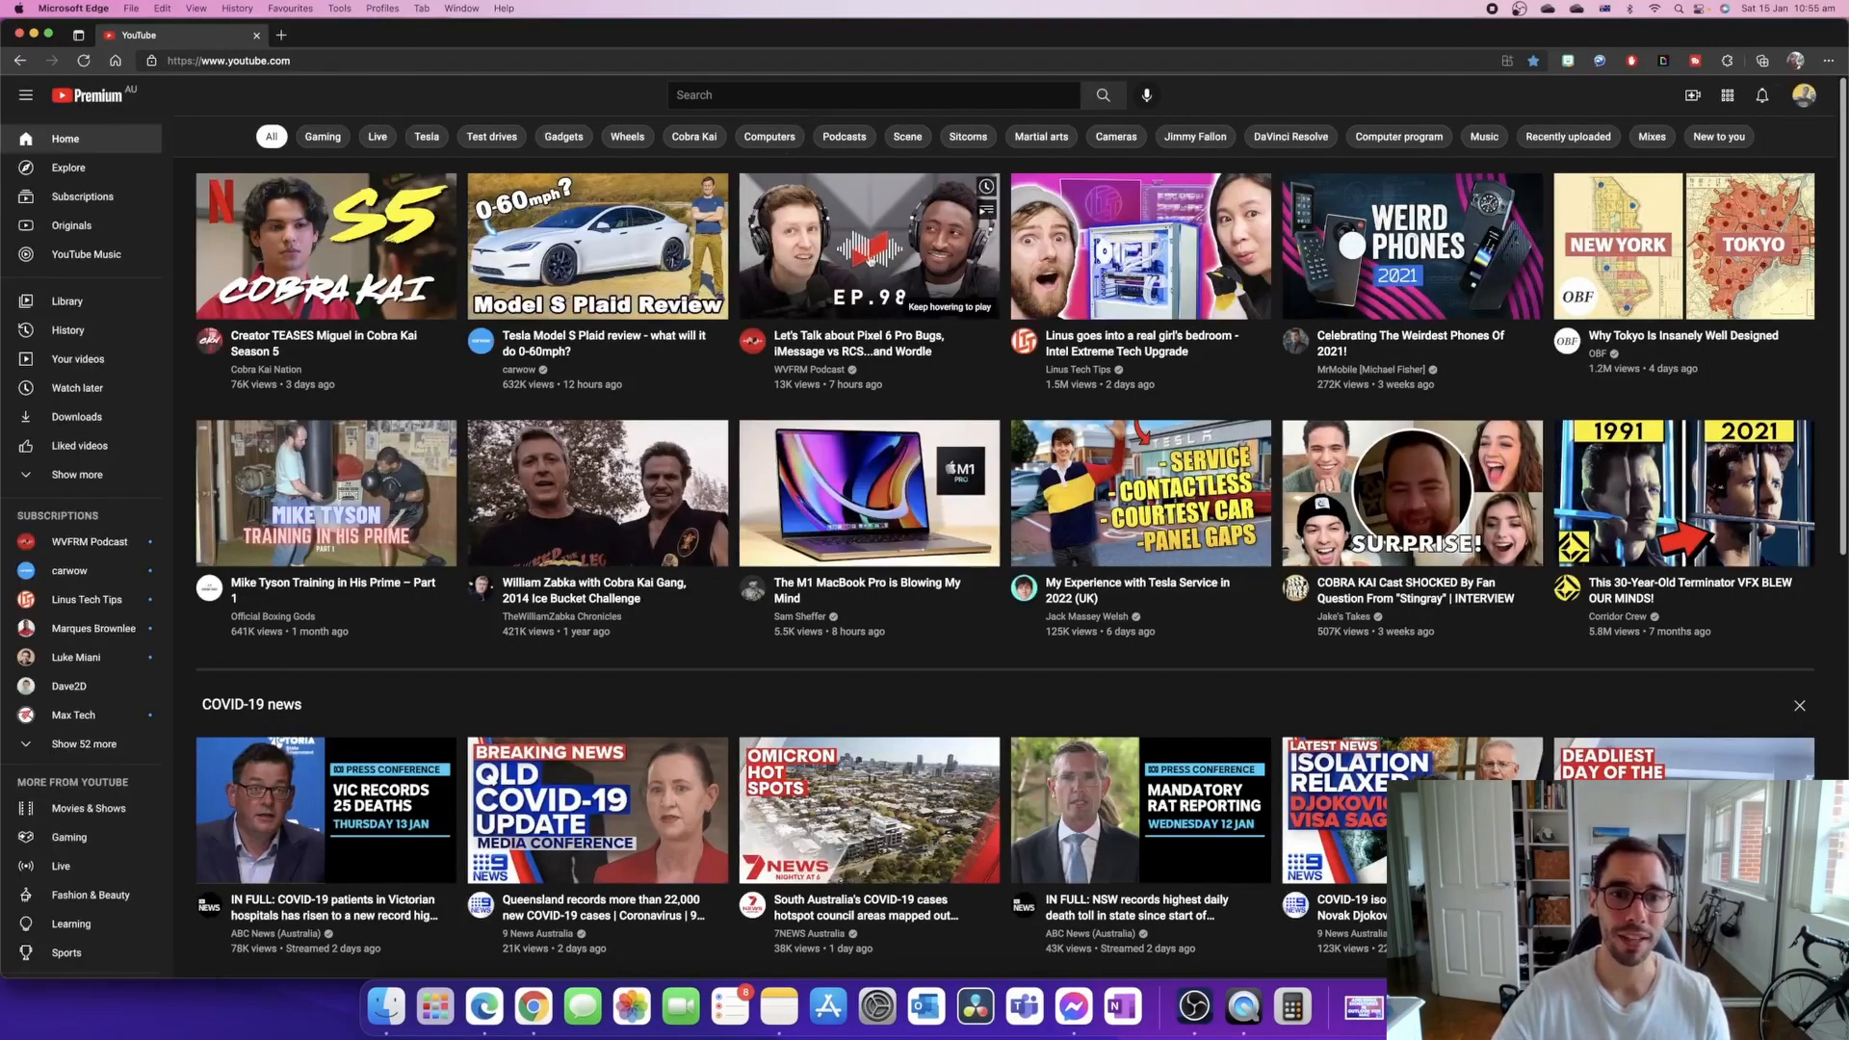
# Step: Play the 'Let's Talk about Pixel 6 Pro Bugs' video briefly, then pause it
pyautogui.click(877, 261)
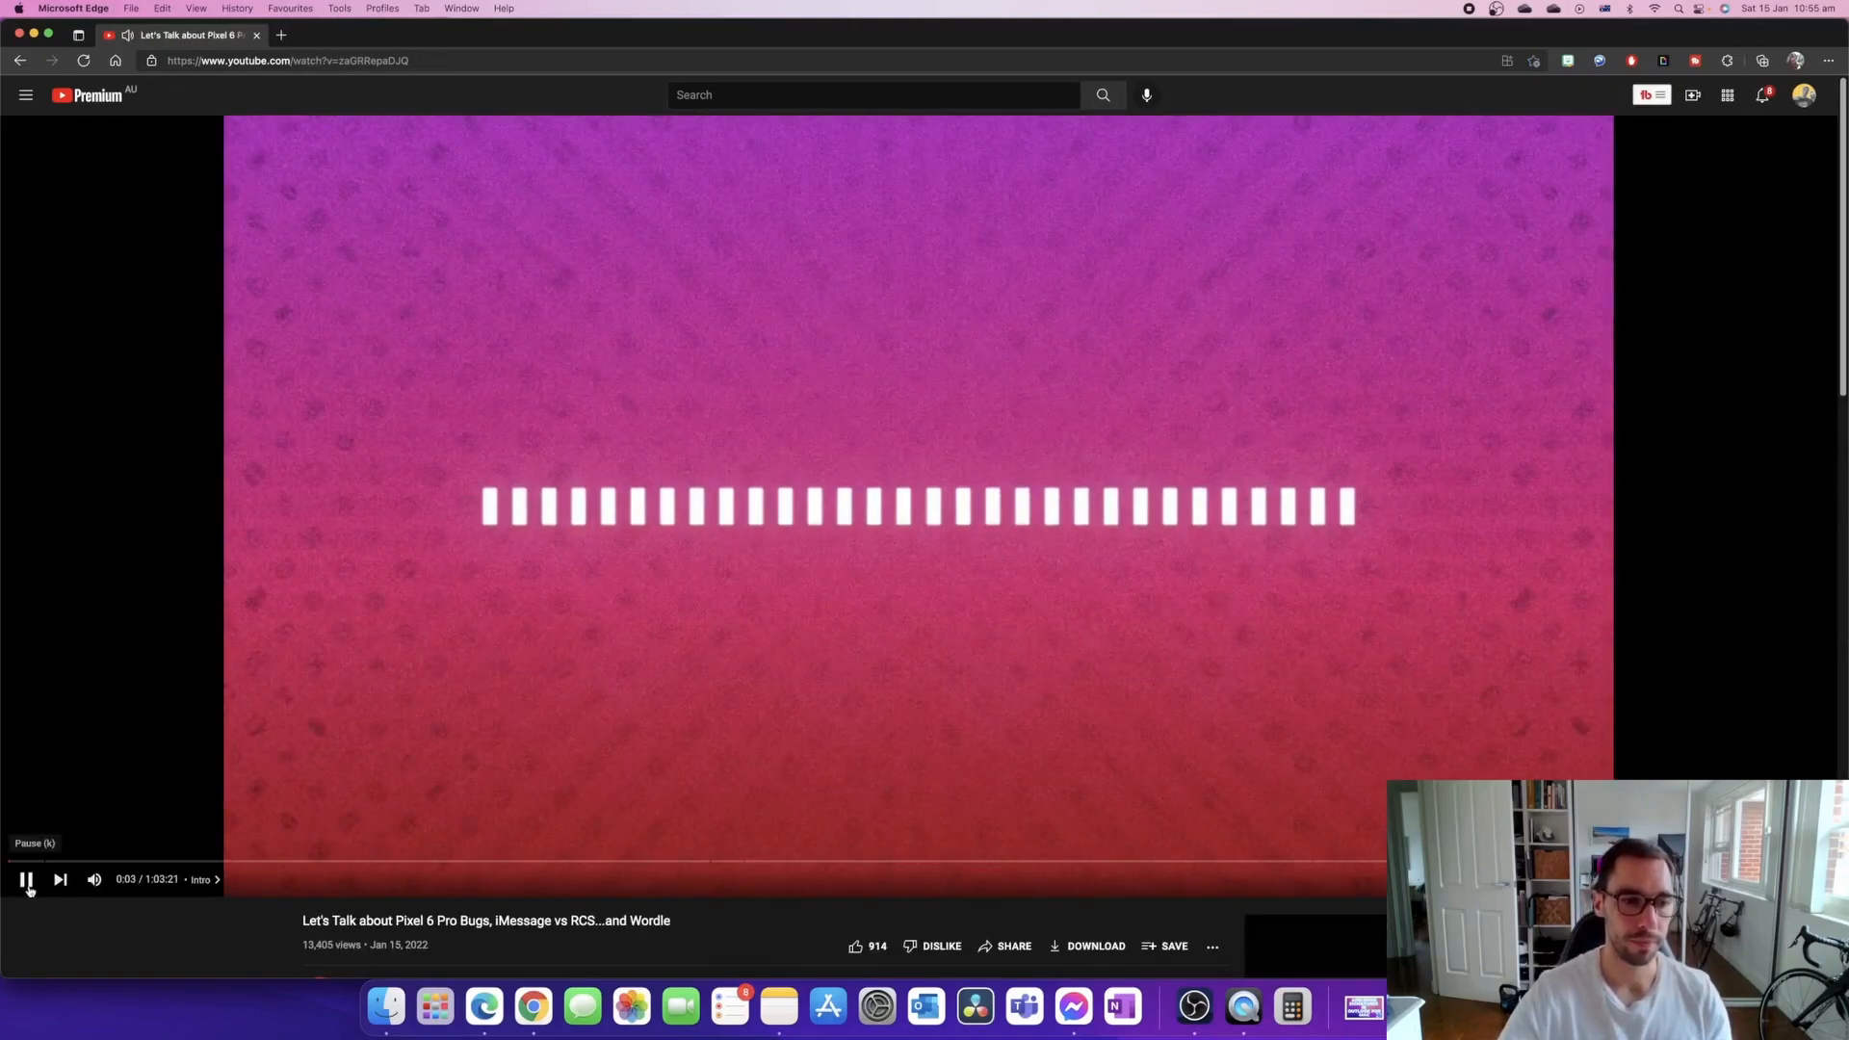
pyautogui.click(29, 888)
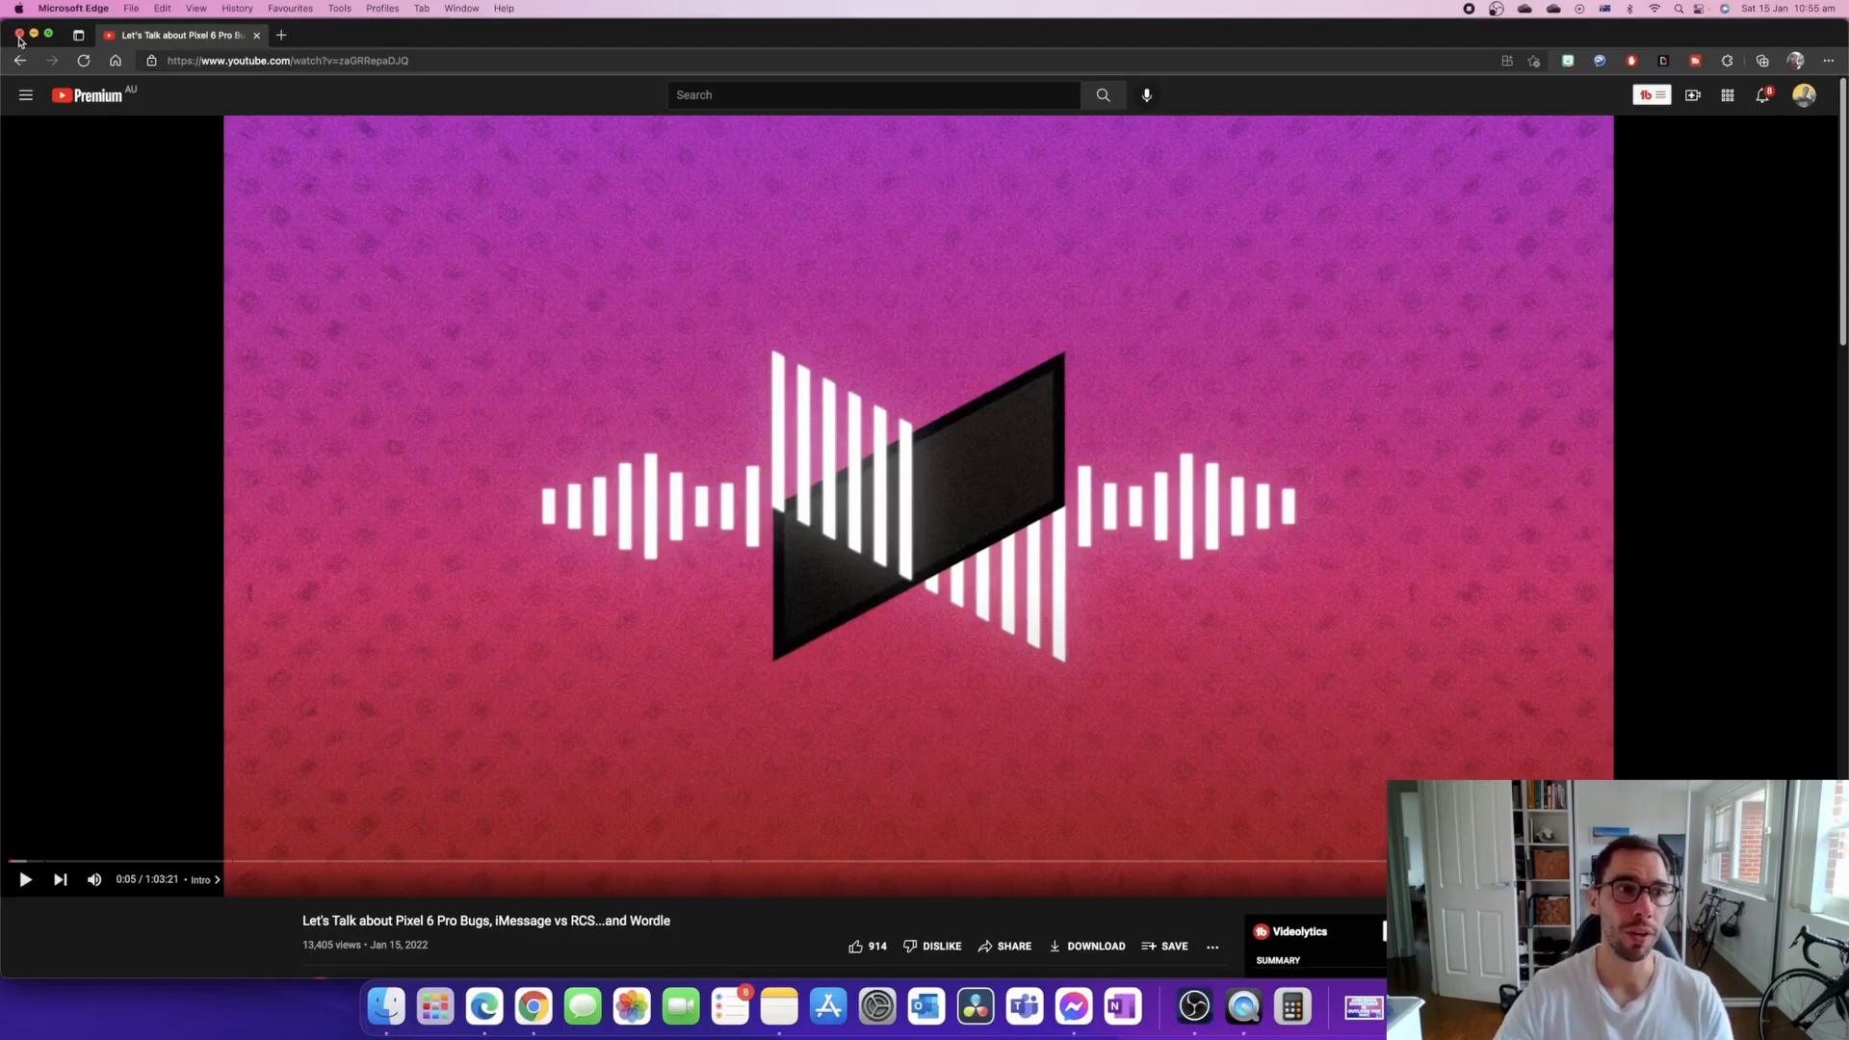
# Step: Close Edge, then scrub the 1:13 capture to around 00:54 and 00:52, pausing playback
pyautogui.click(19, 36)
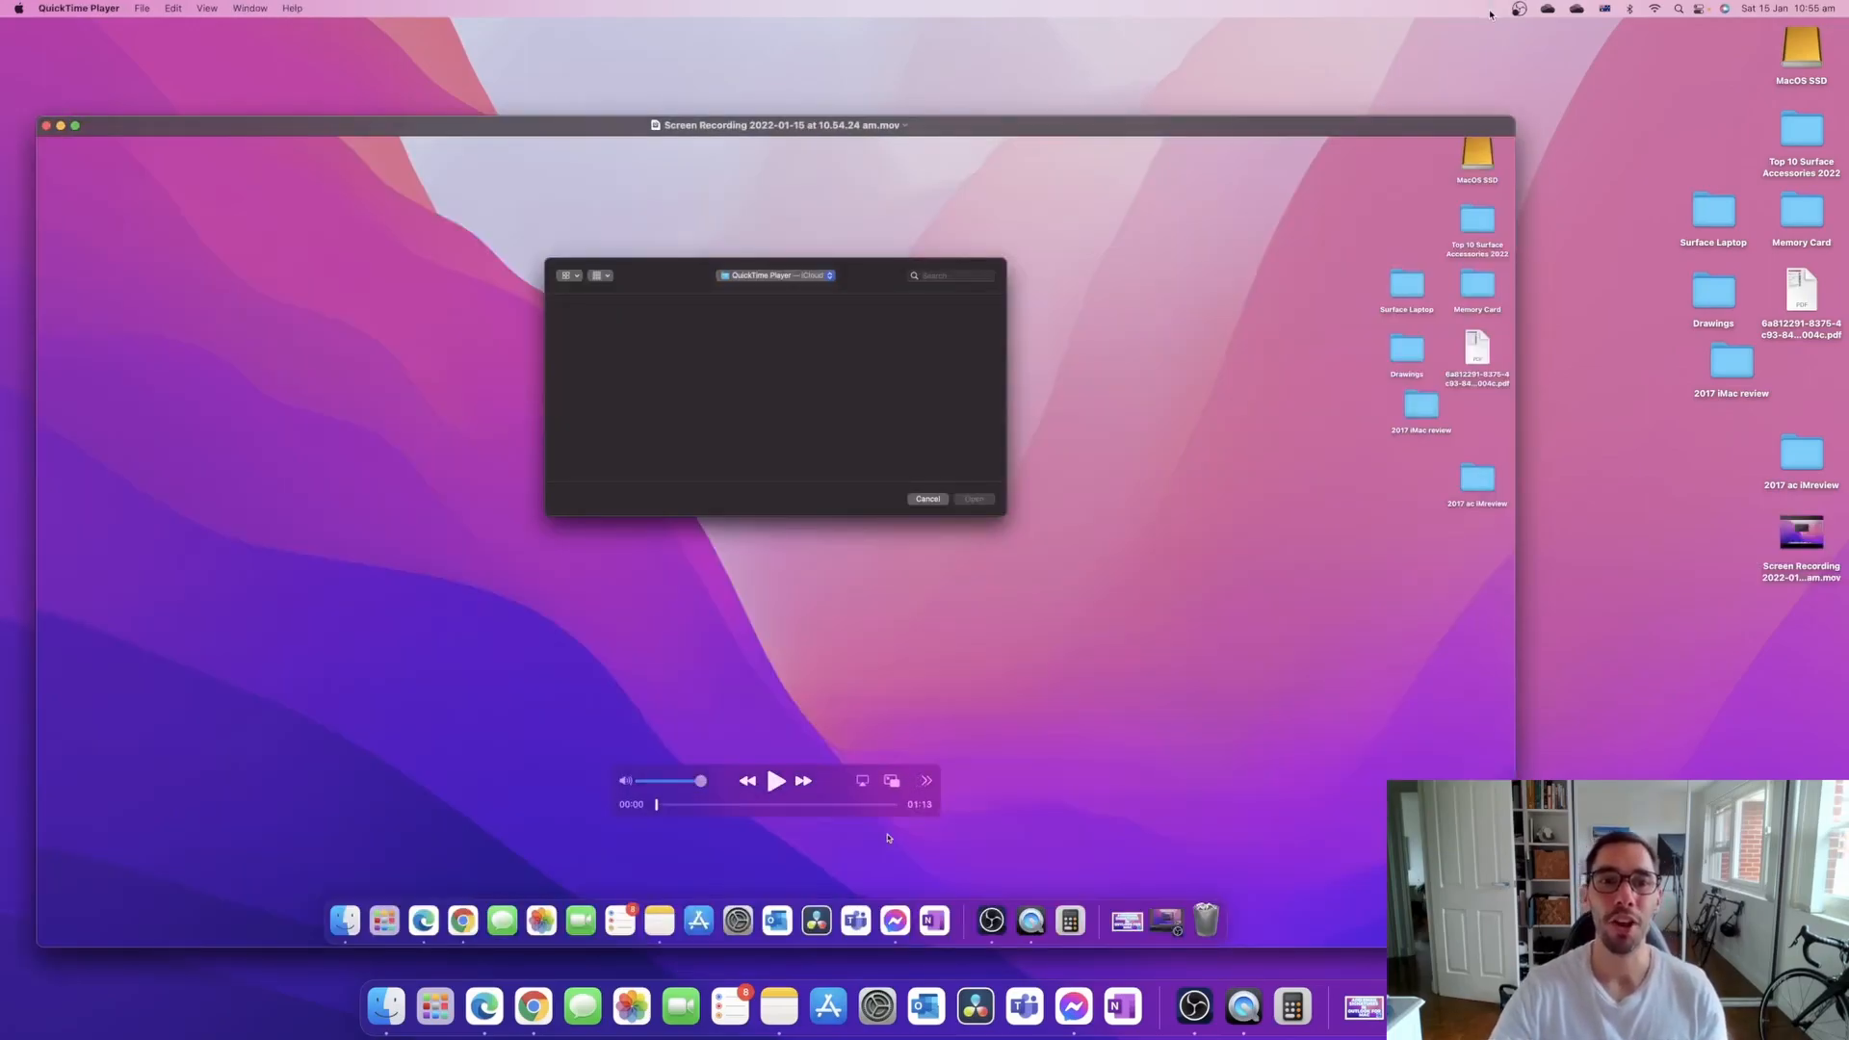
pyautogui.moveTo(1071, 135); pyautogui.dragTo(1173, 69)
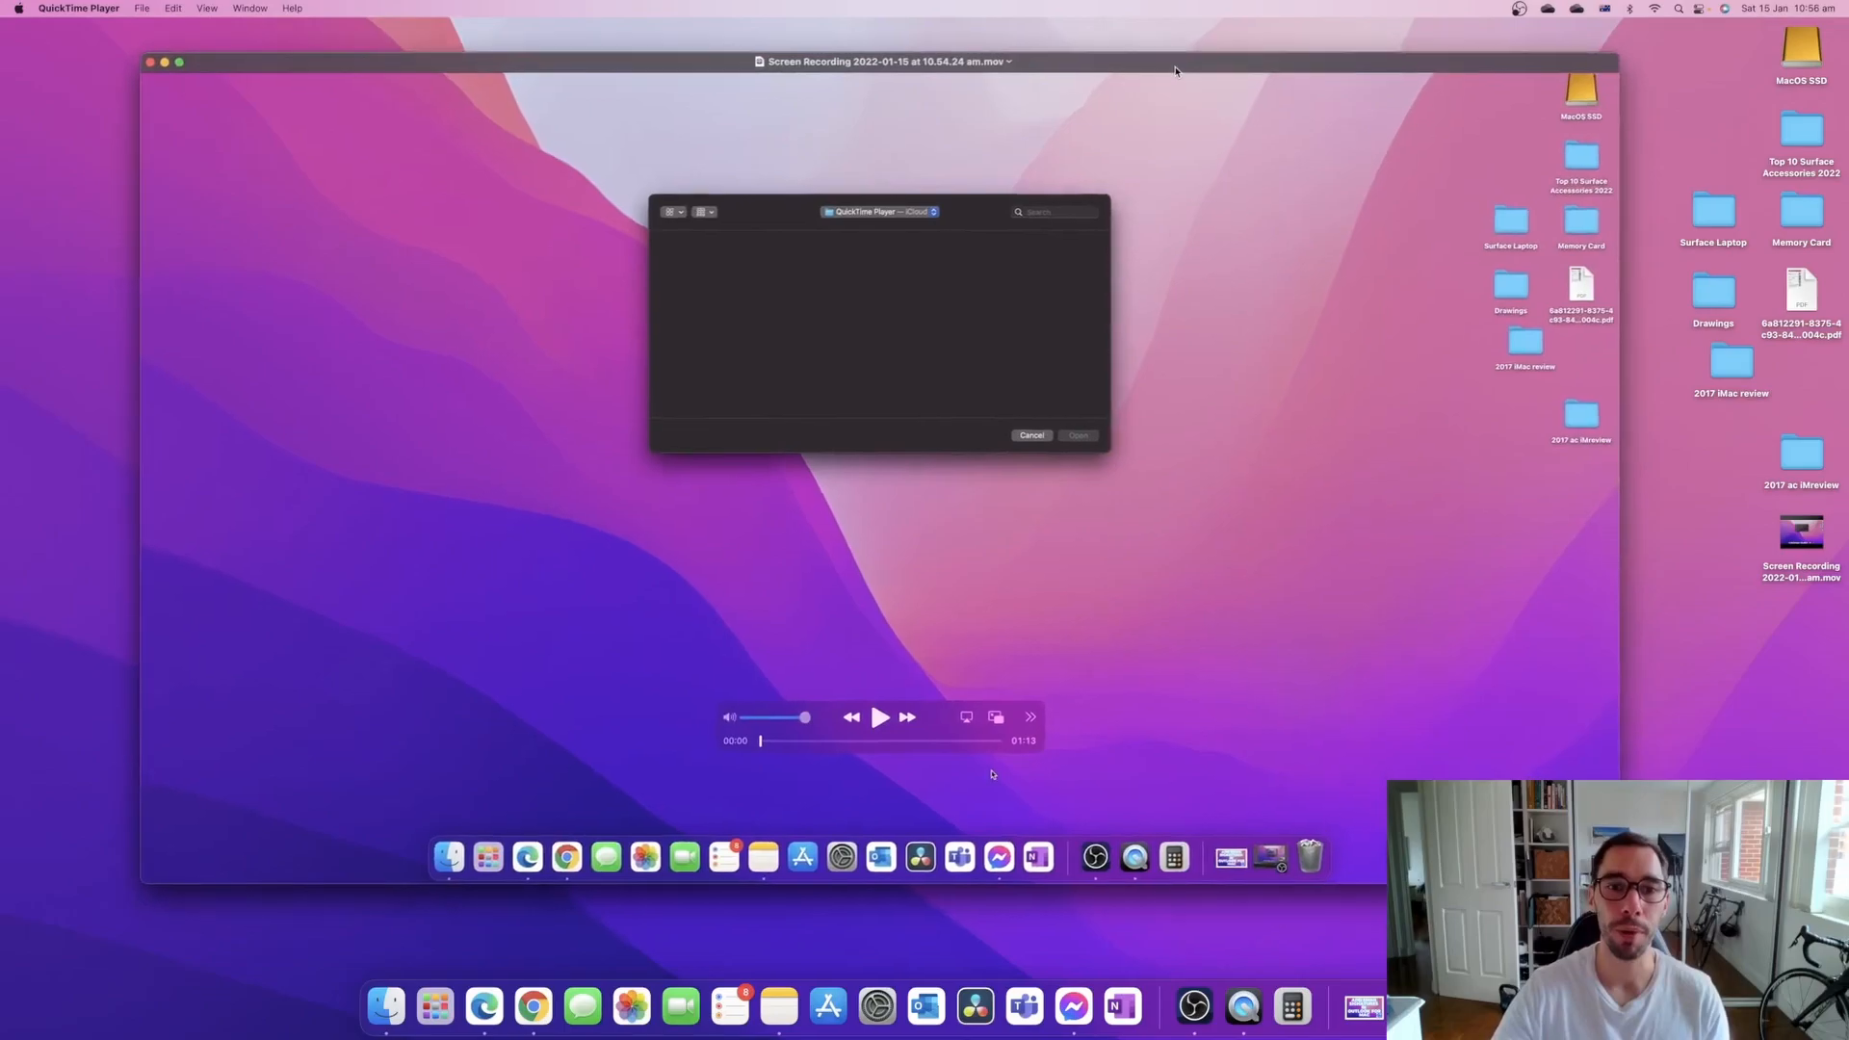
pyautogui.moveTo(774, 742); pyautogui.dragTo(921, 744)
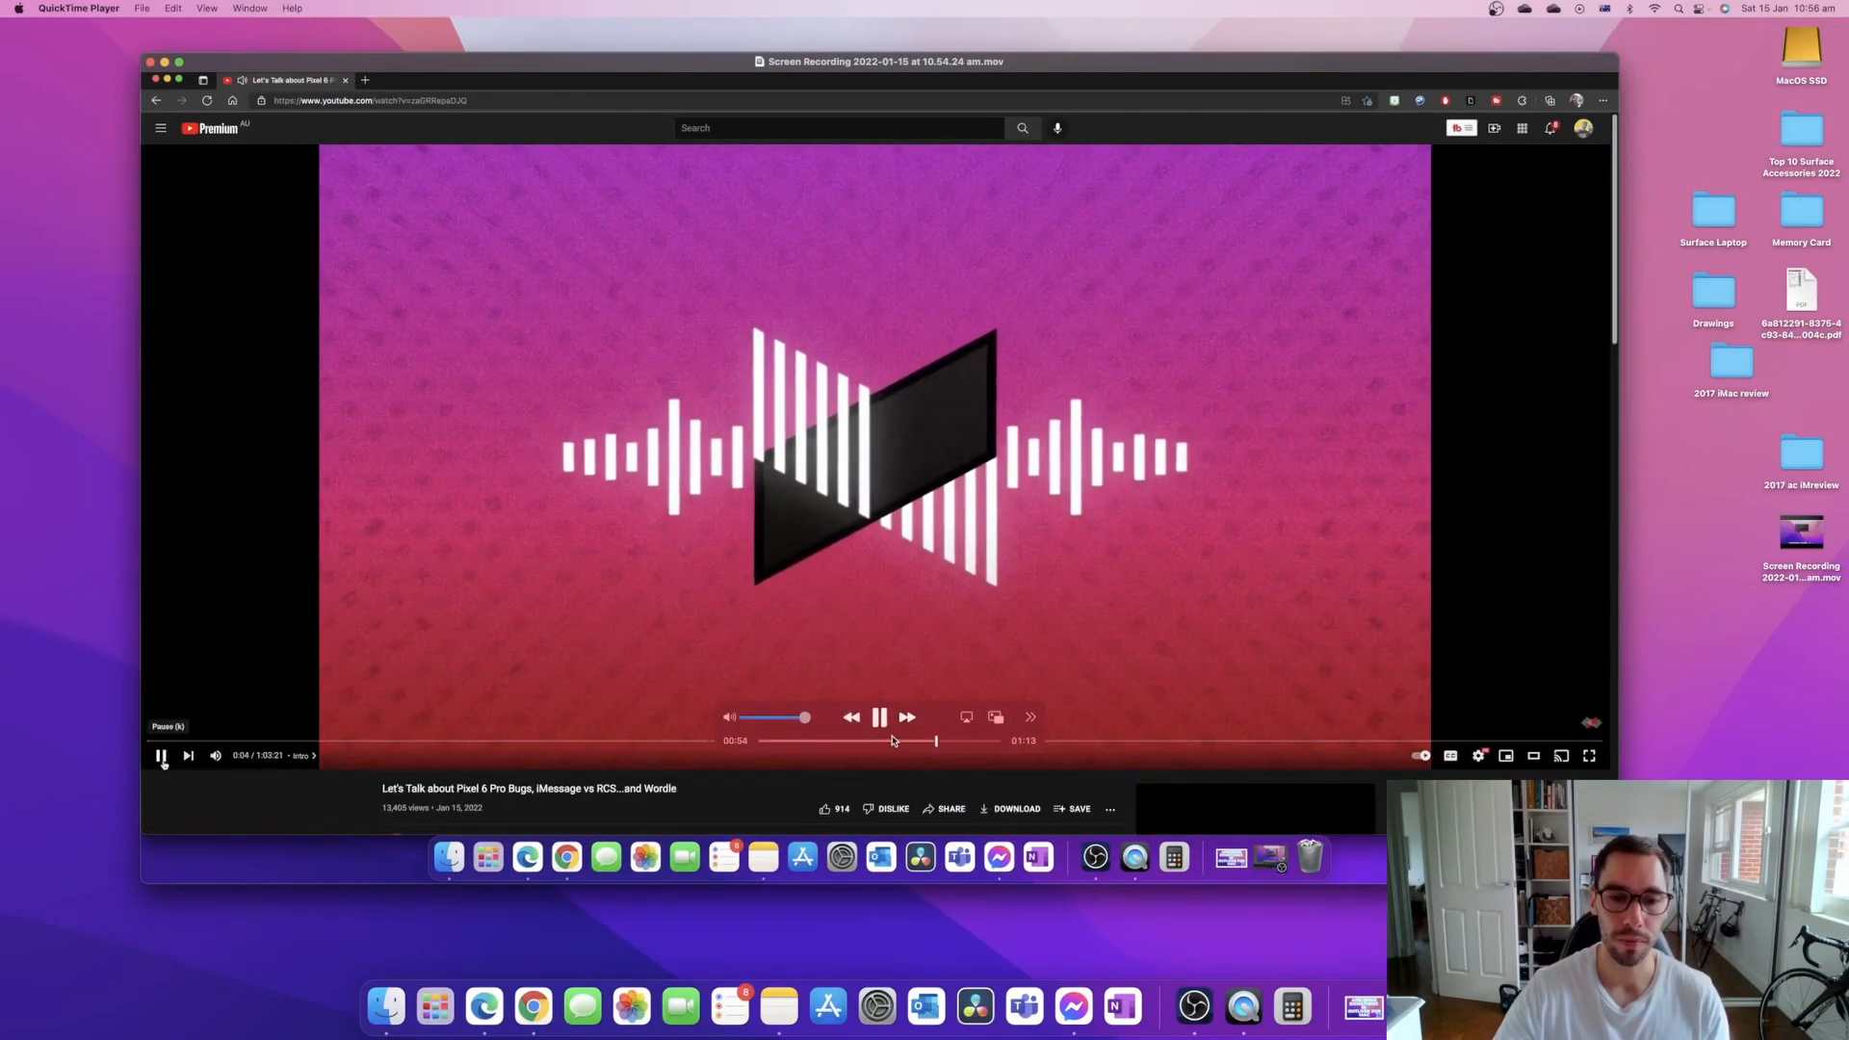
pyautogui.click(880, 717)
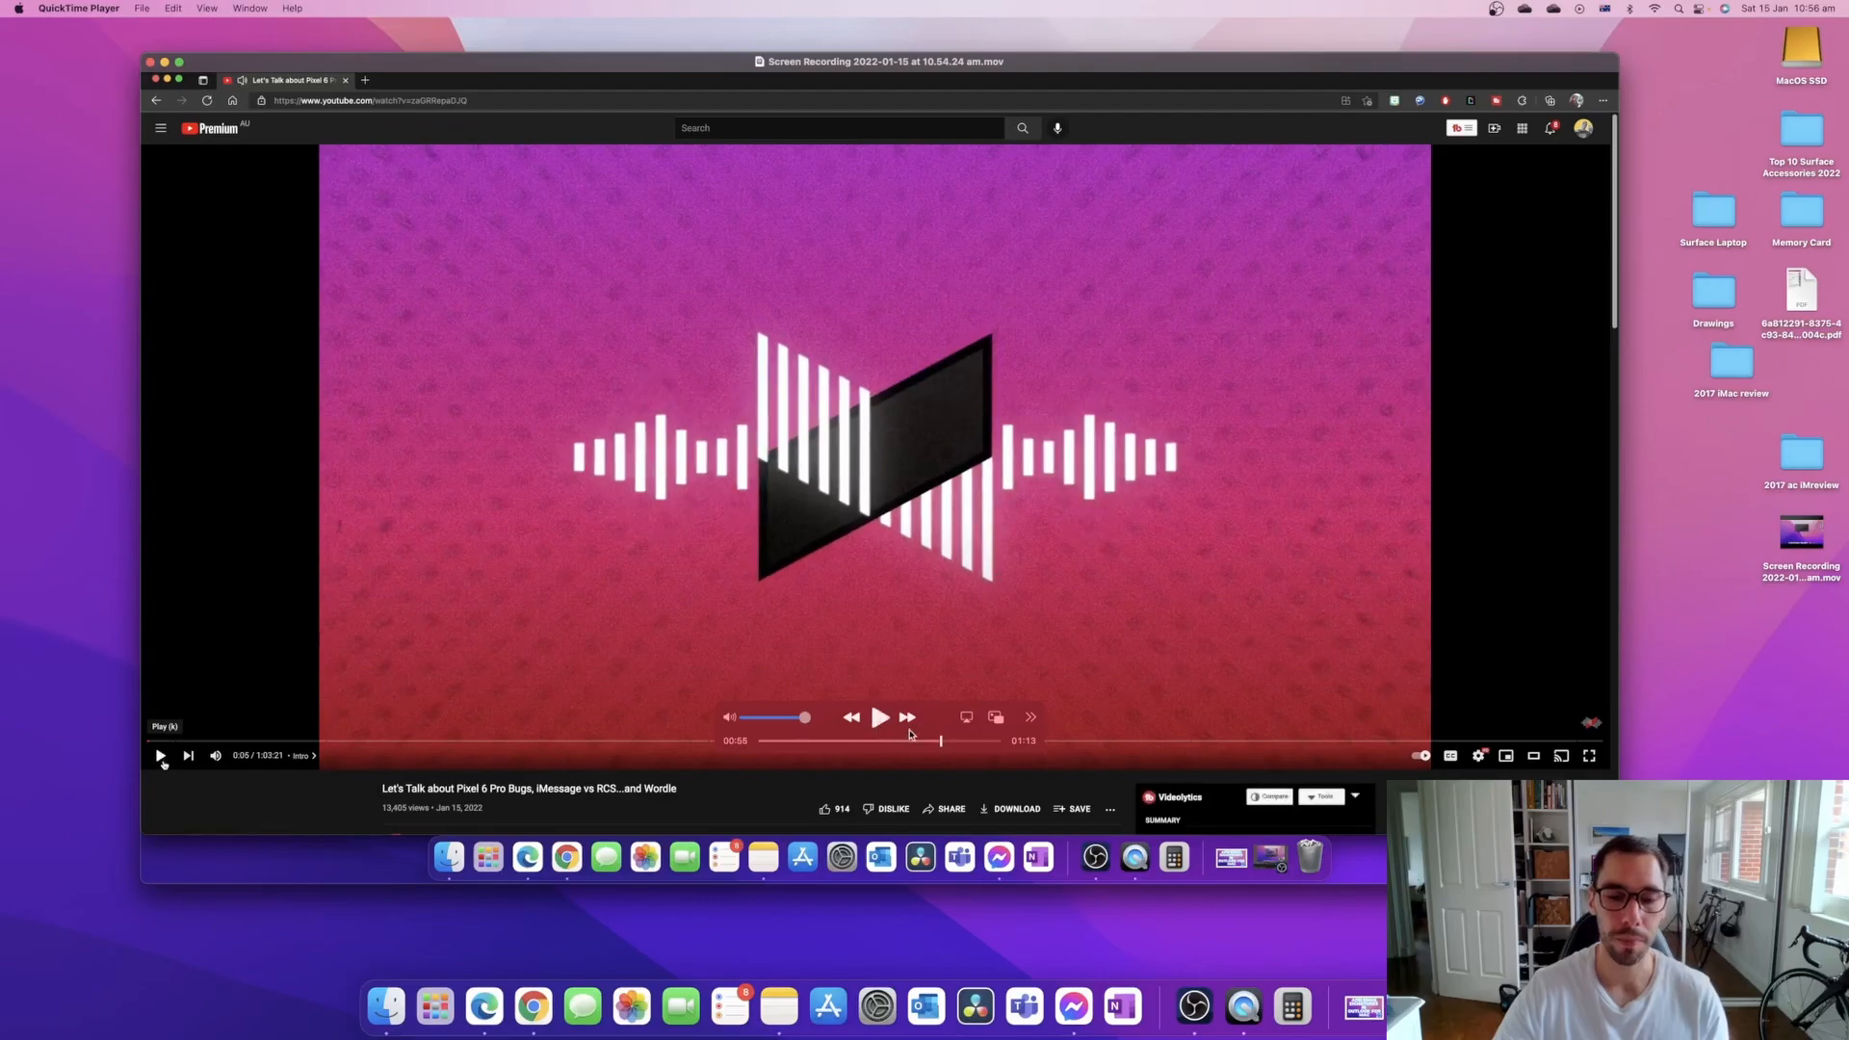
pyautogui.moveTo(940, 744); pyautogui.dragTo(929, 741)
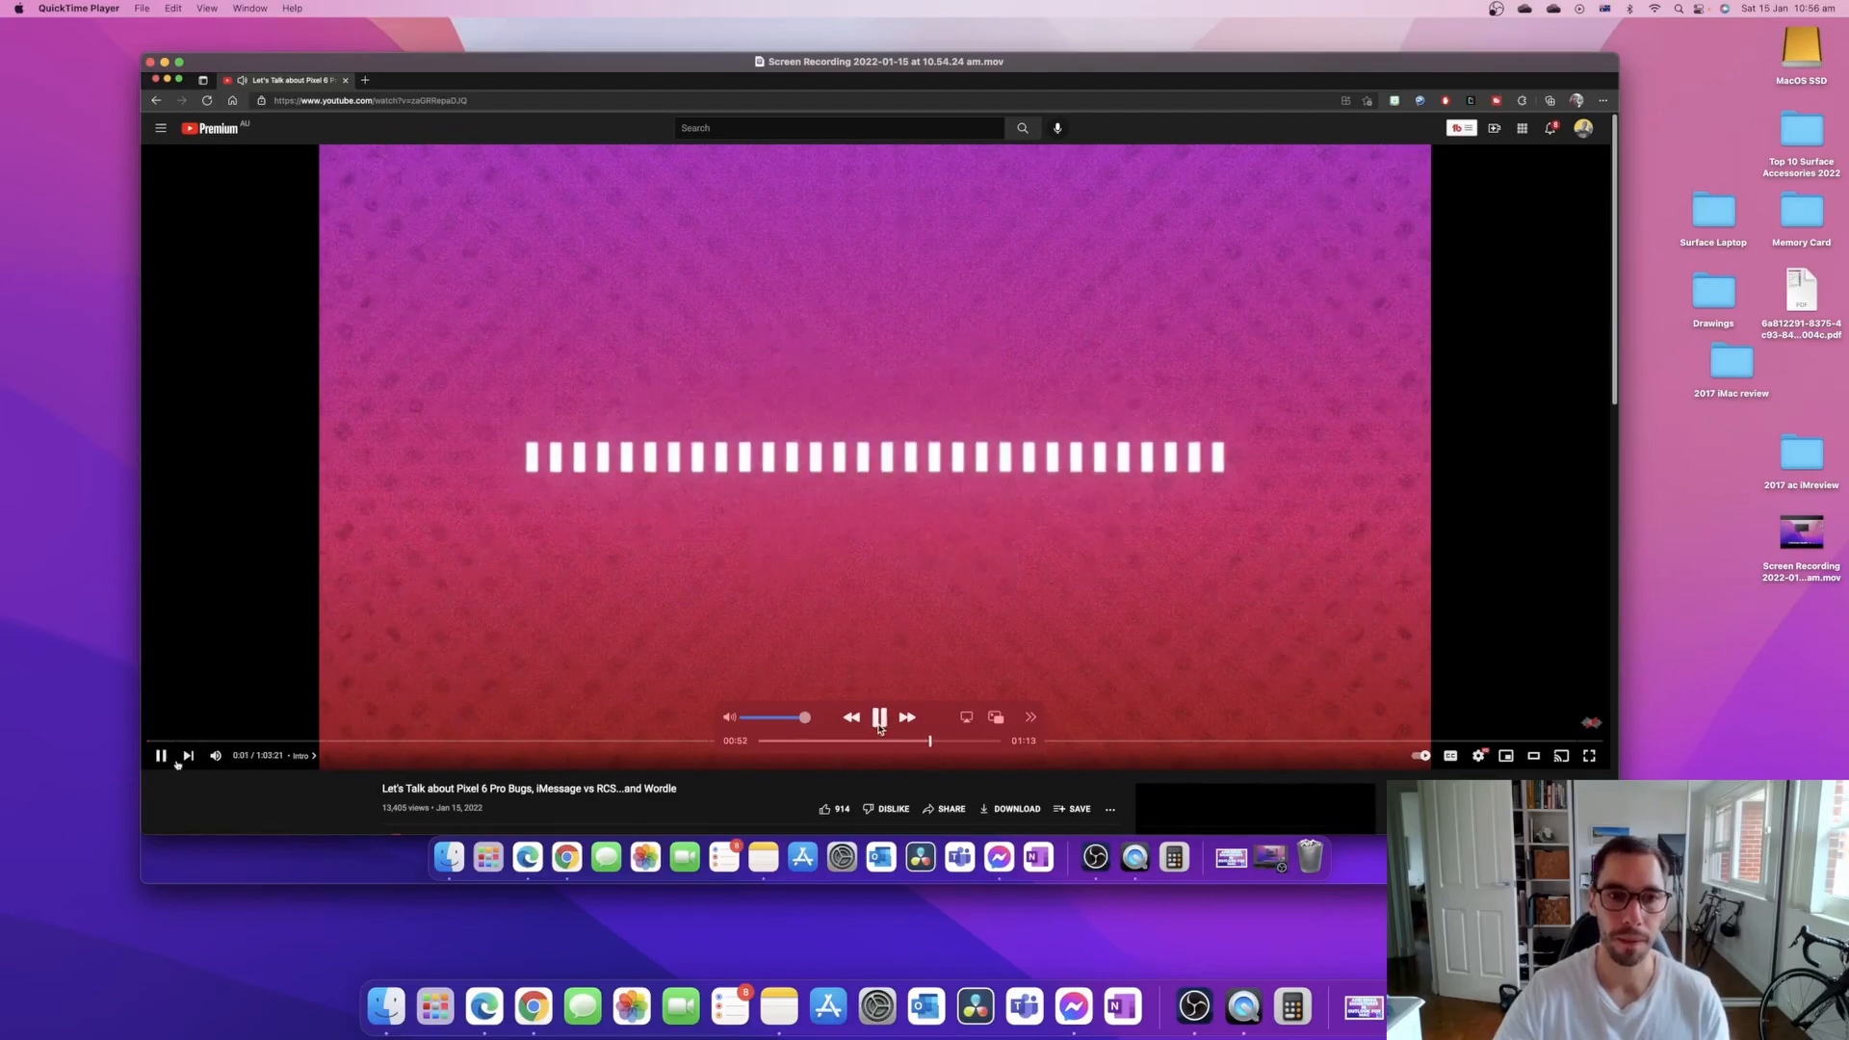
pyautogui.click(880, 717)
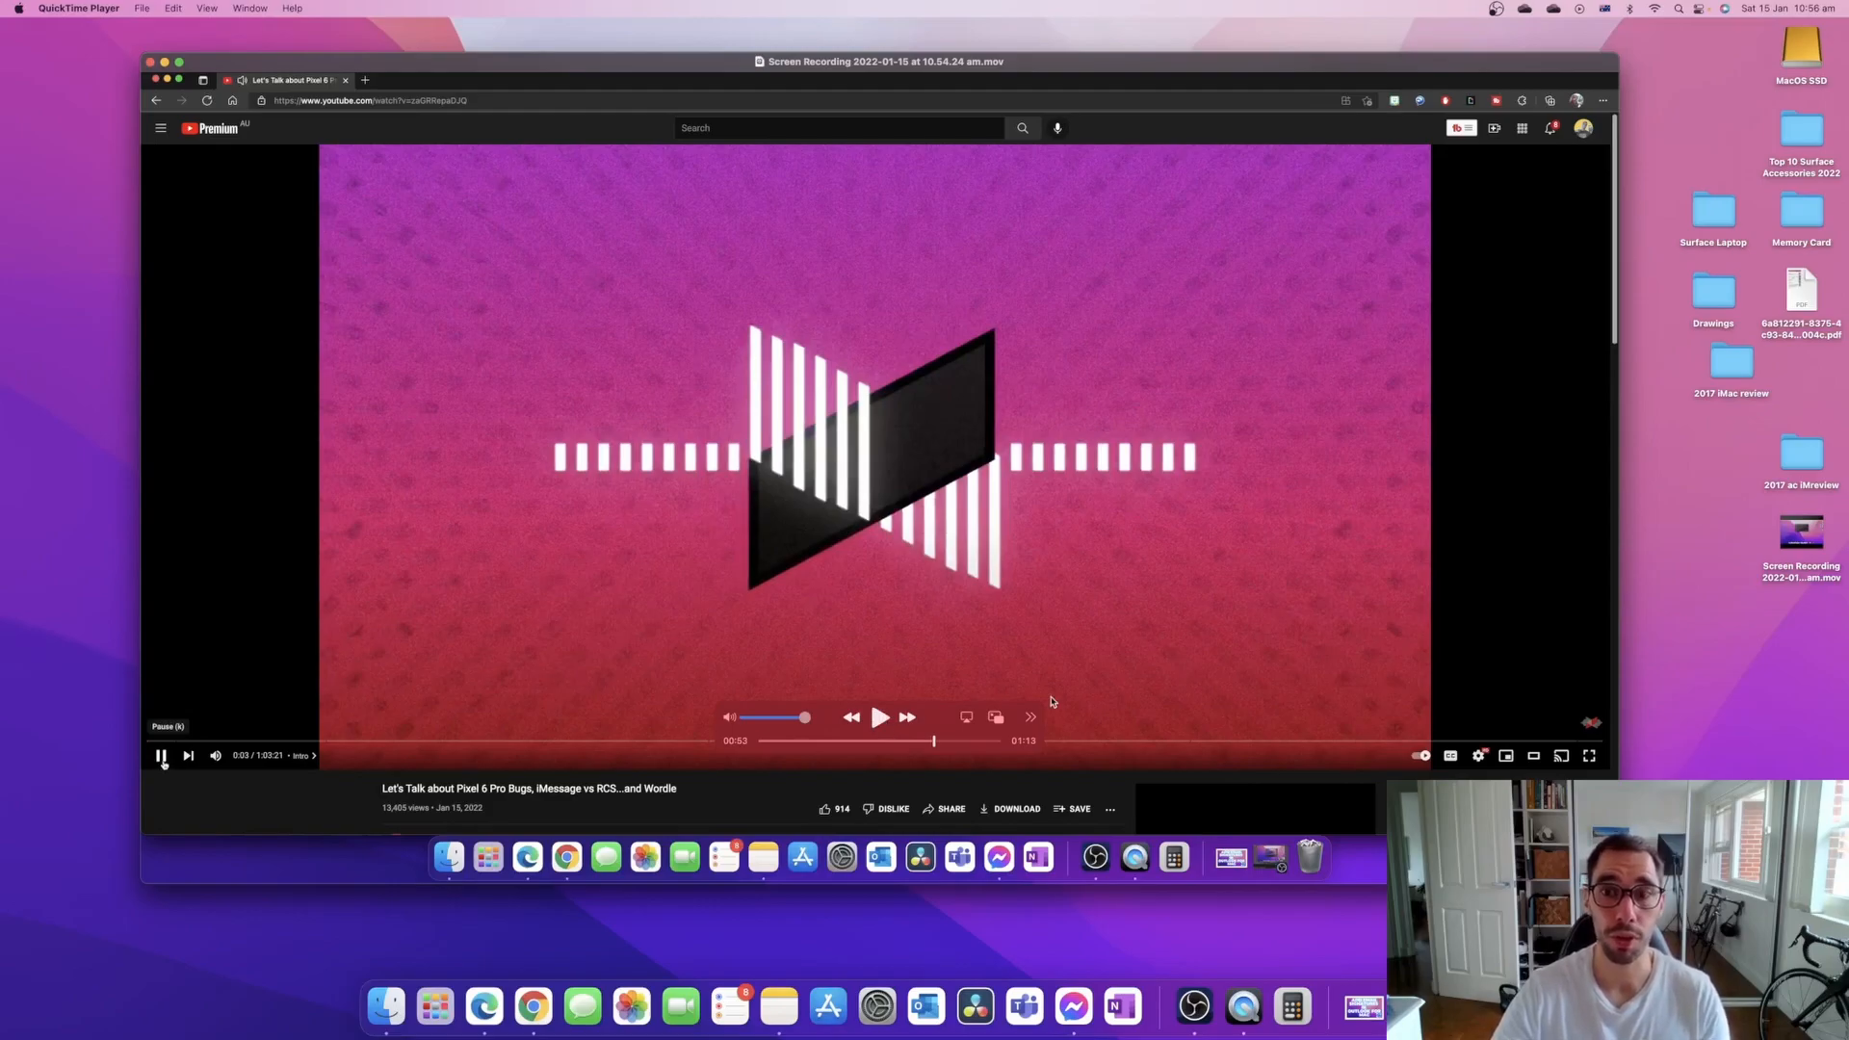
# Step: Put the player window away to reveal the desktop
pyautogui.click(165, 62)
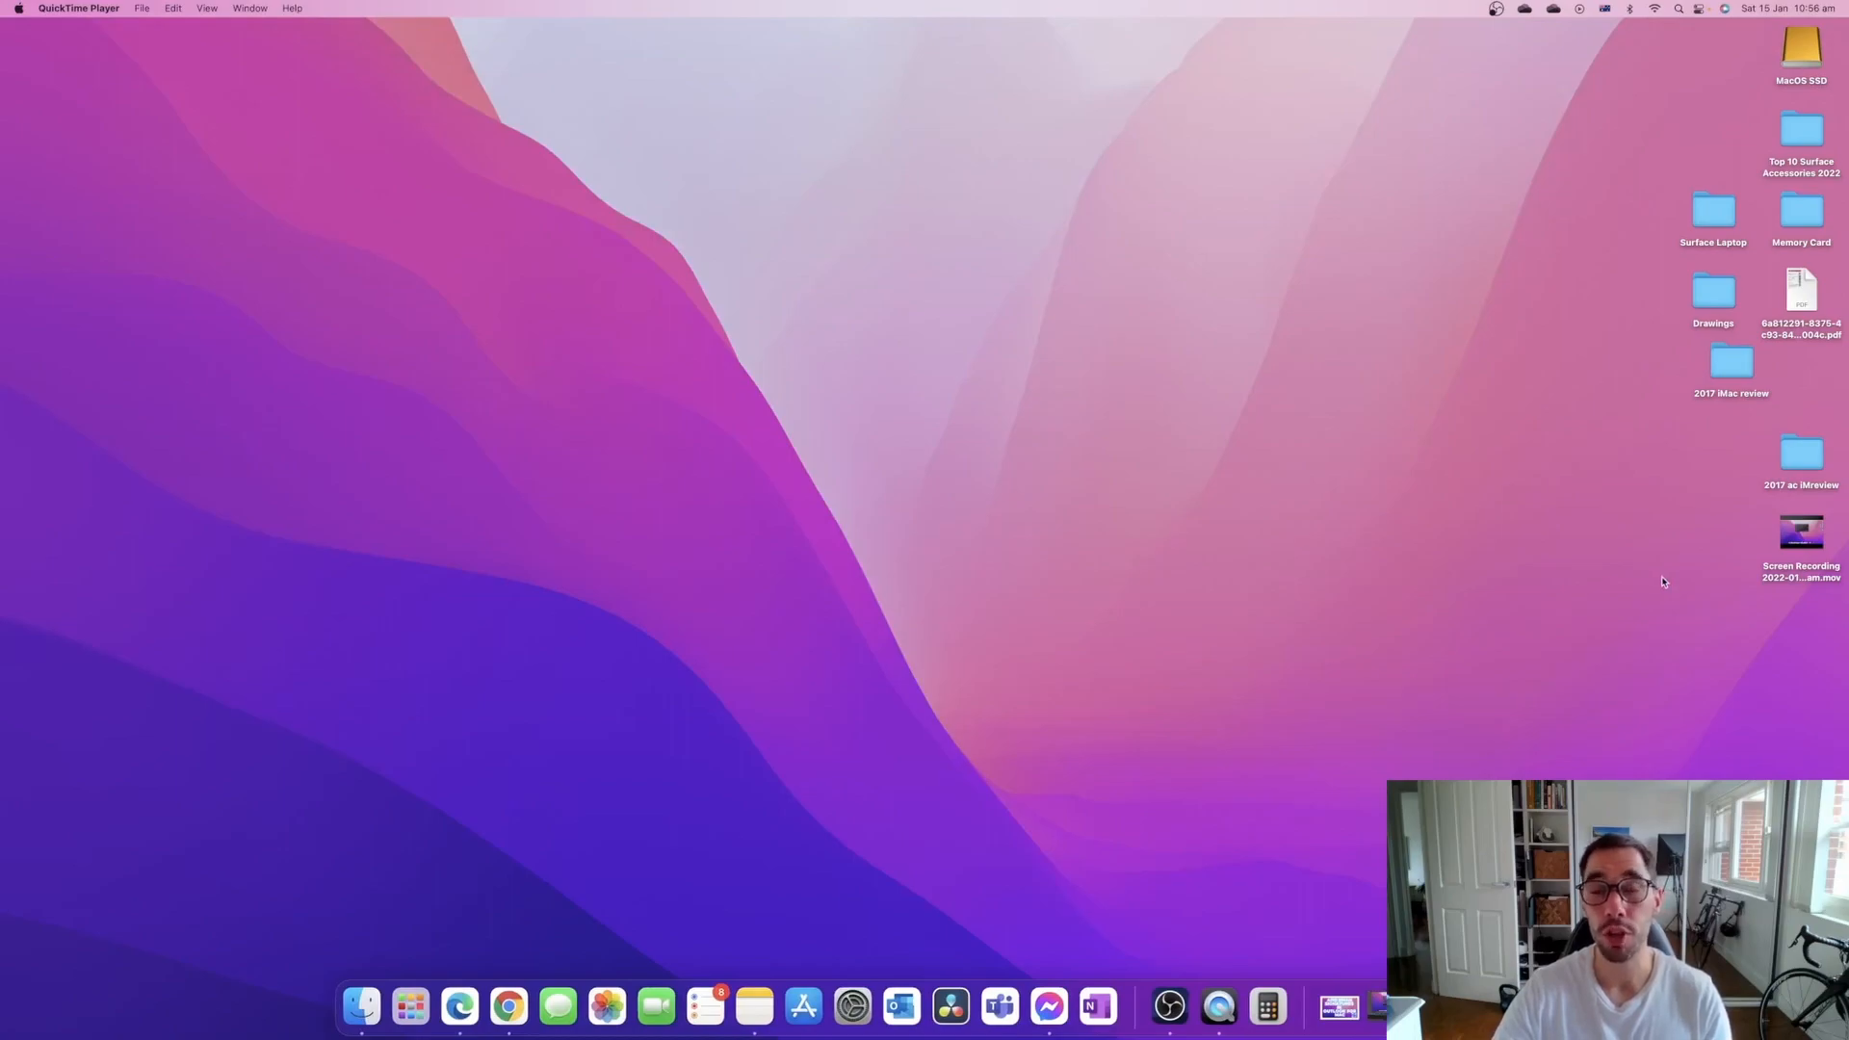
# Step: Move the Screen Recording .mov mid-desktop and show its Get Info window (292.7 MB, 01:13)
pyautogui.moveTo(1690, 665)
pyautogui.mouseDown()
pyautogui.moveTo(1841, 511)
pyautogui.moveTo(959, 322)
pyautogui.mouseUp()
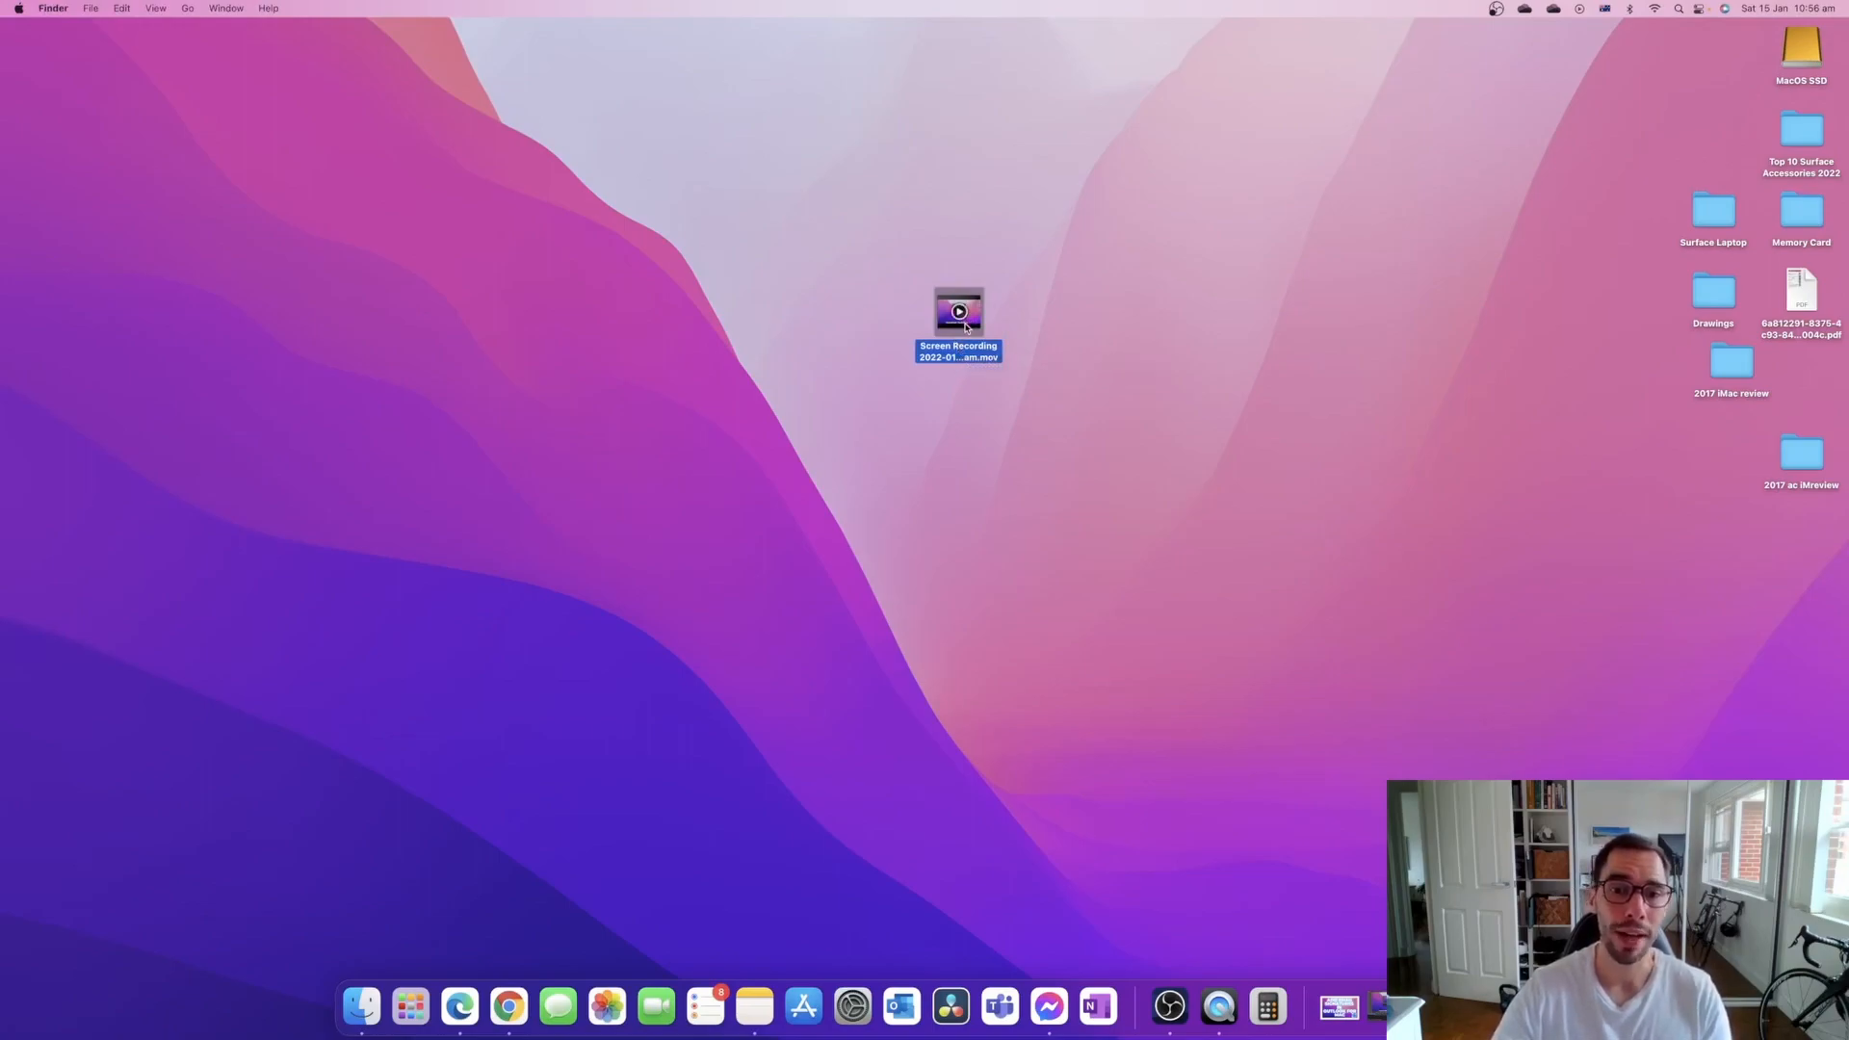
pyautogui.rightClick(966, 328)
pyautogui.click(1047, 396)
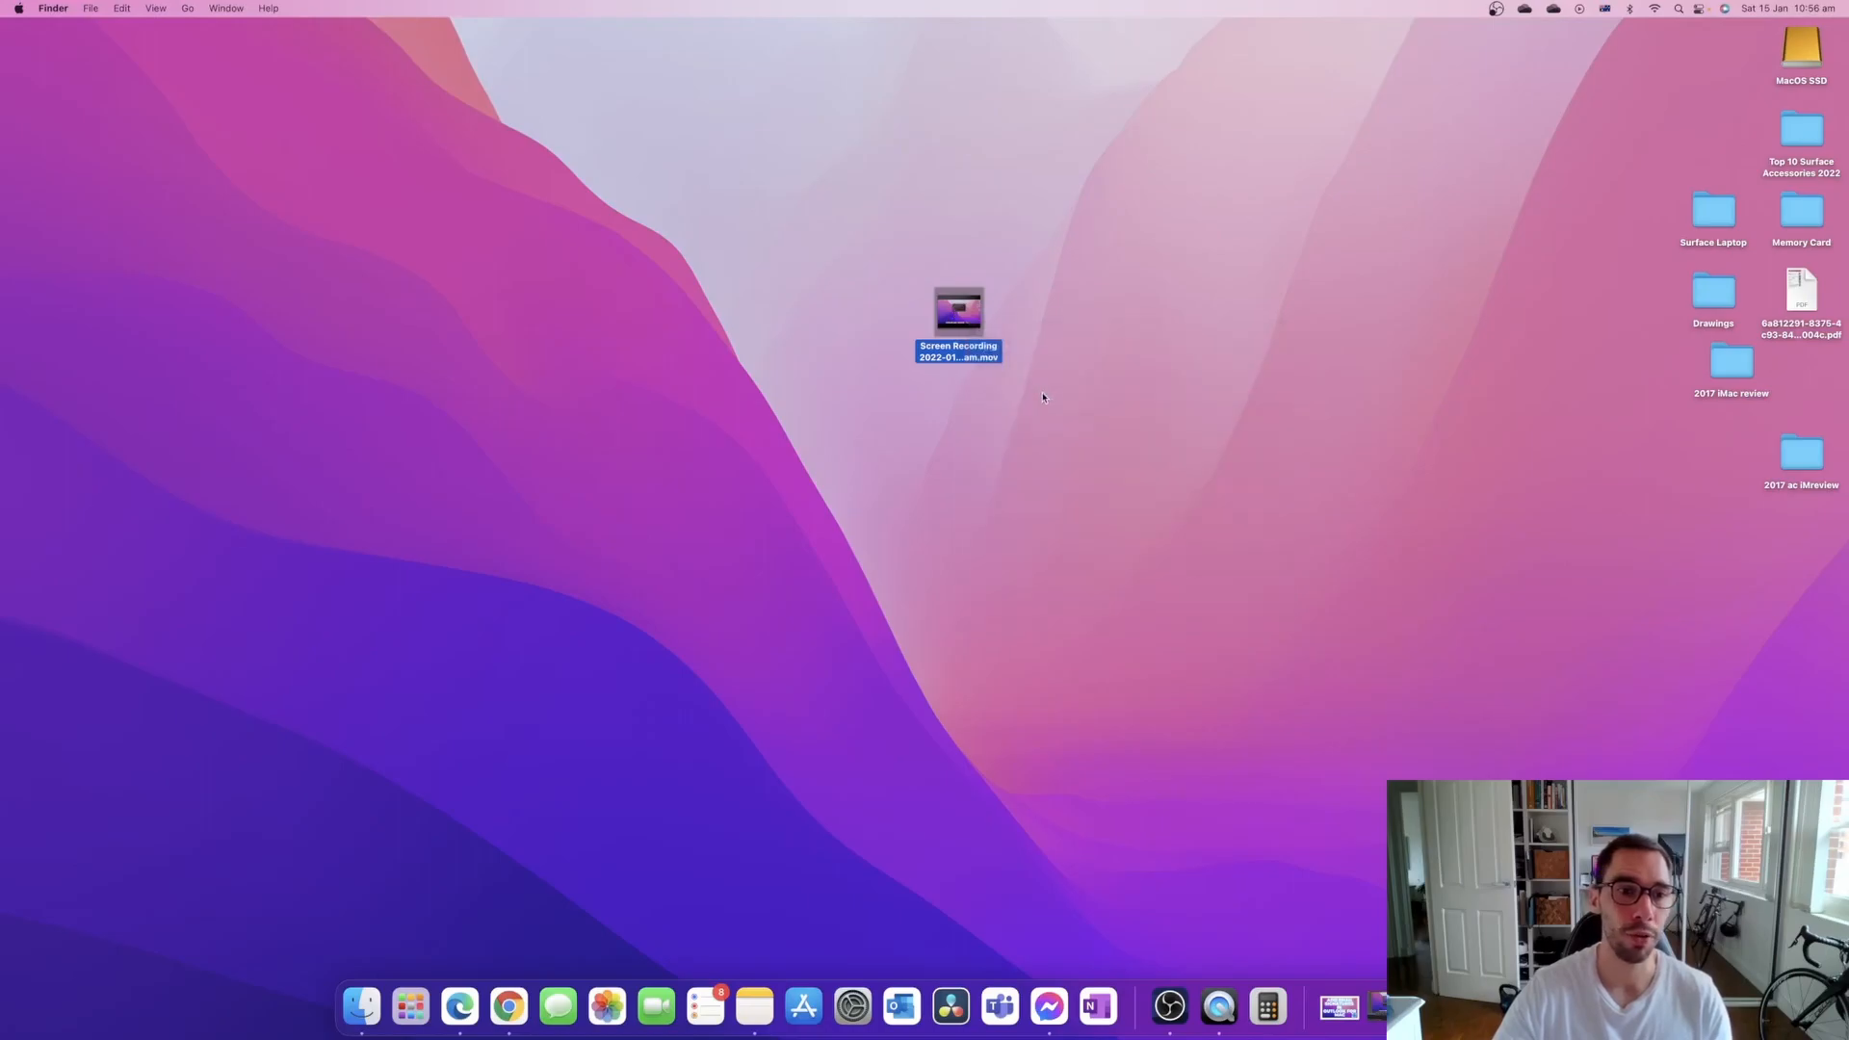
pyautogui.moveTo(98, 35); pyautogui.dragTo(707, 141)
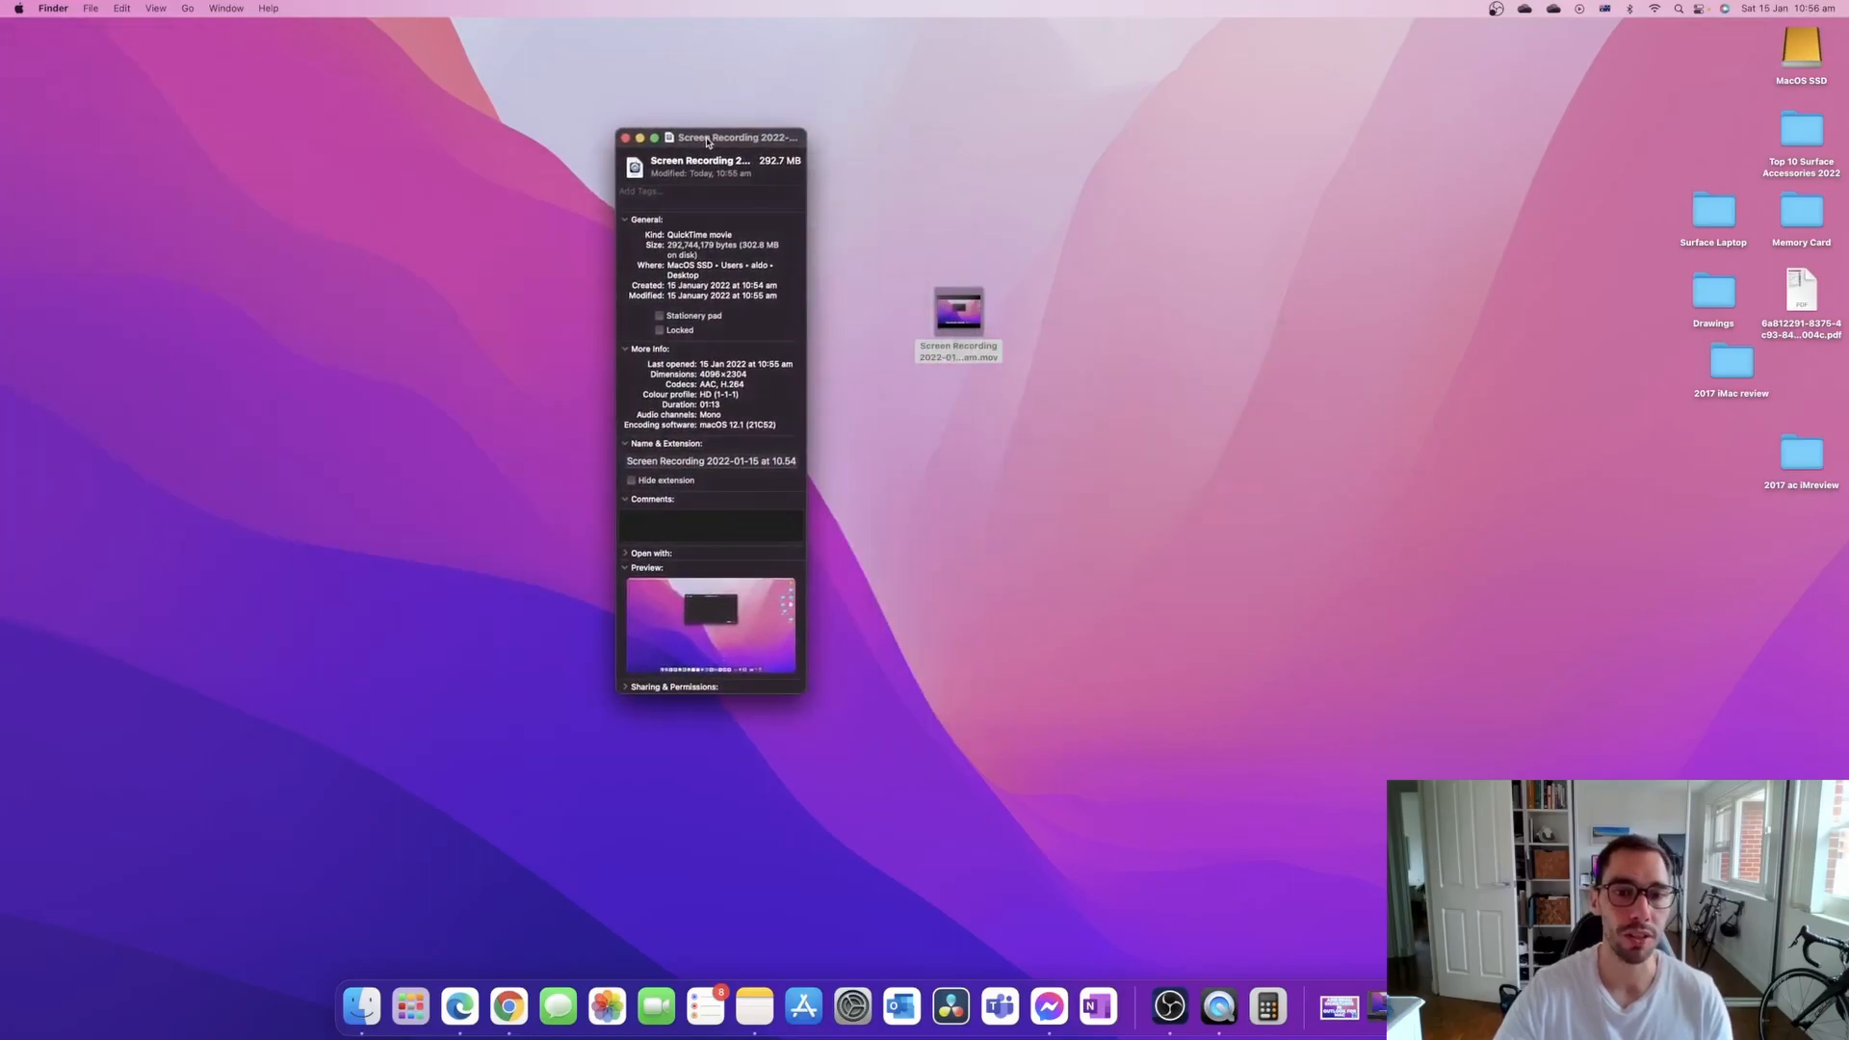